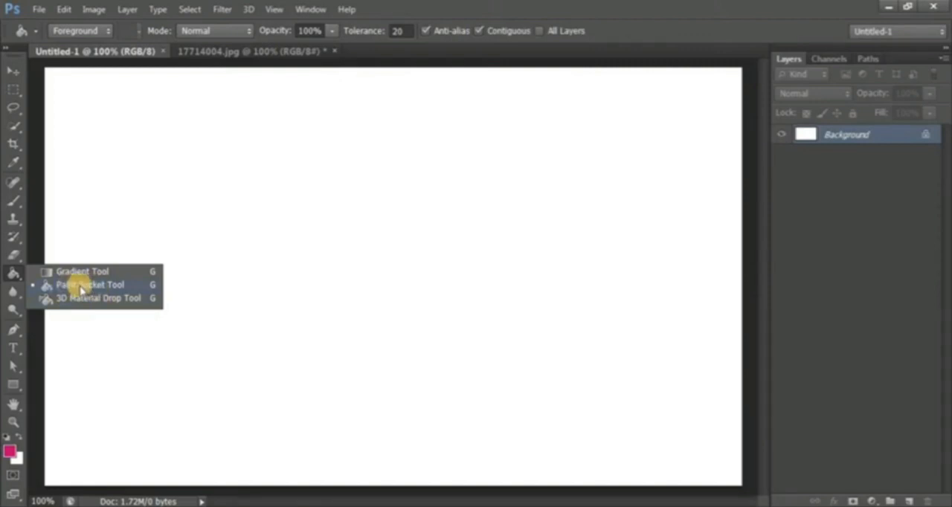
- Try a Paint Bucket fill of the blank canvas with the pink foreground color, and undo it
{"action": "left_click", "coordinate": [80, 287]}
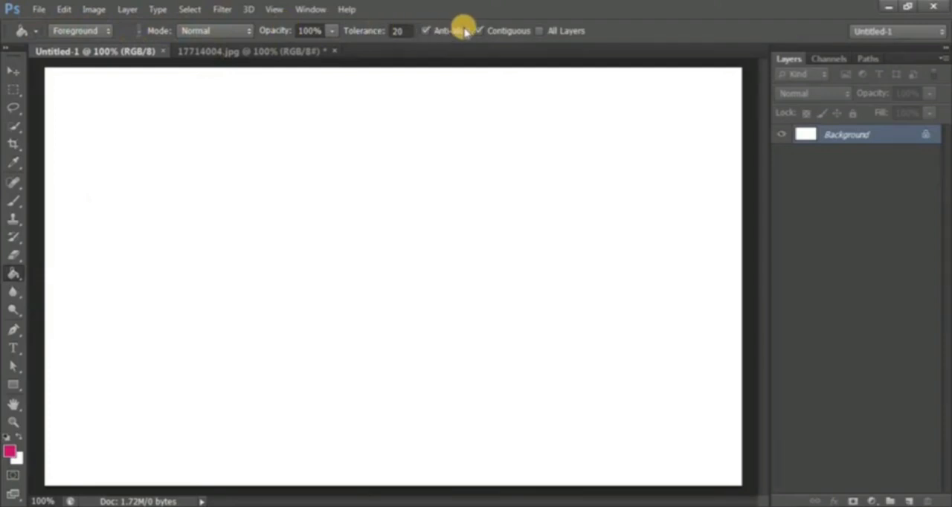
{"action": "left_click", "coordinate": [78, 31]}
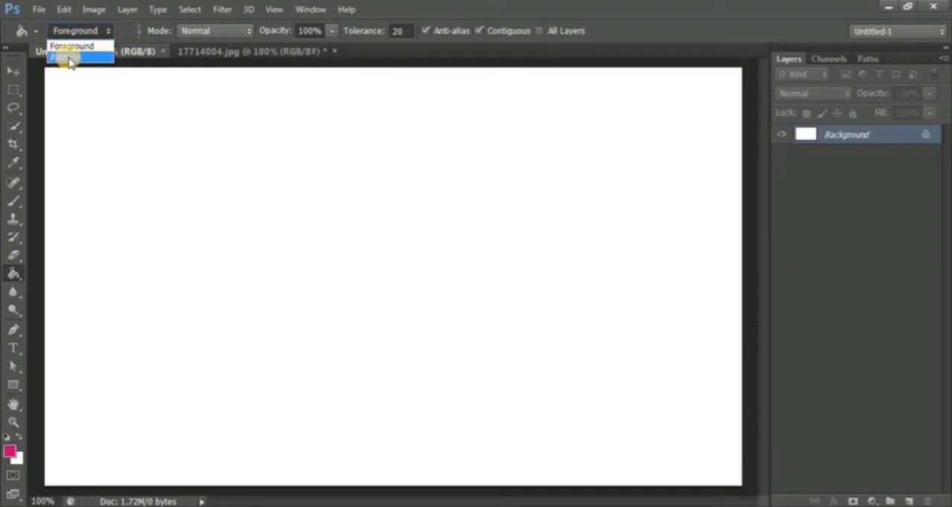
{"action": "left_click", "coordinate": [78, 48]}
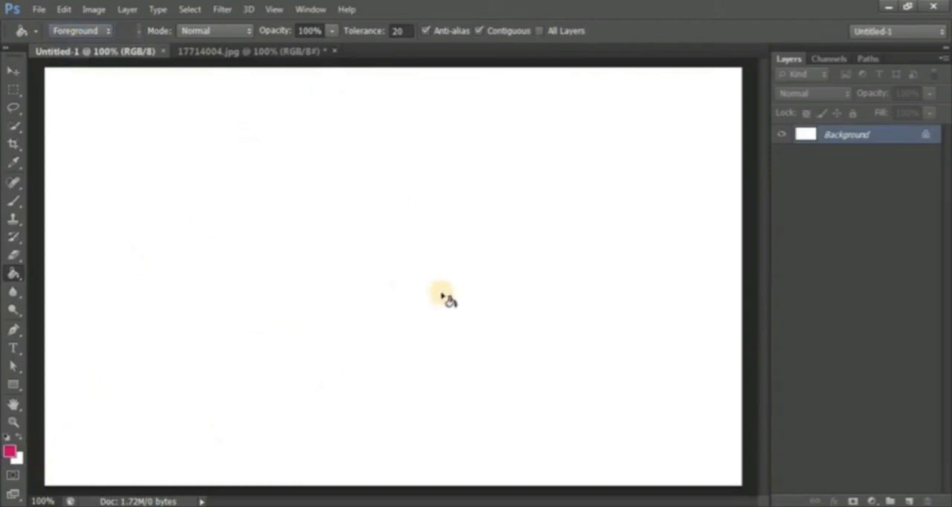
{"action": "left_click", "coordinate": [303, 171]}
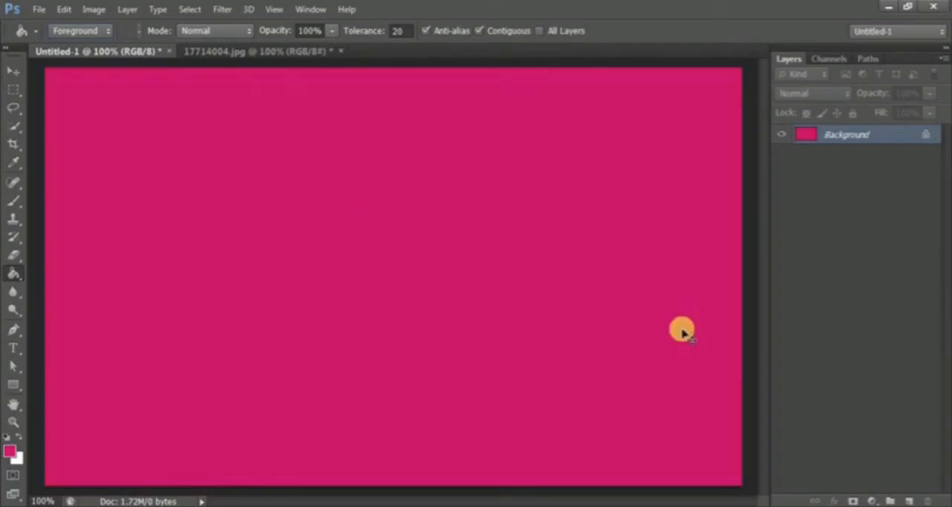
{"action": "key", "text": "ctrl+z"}
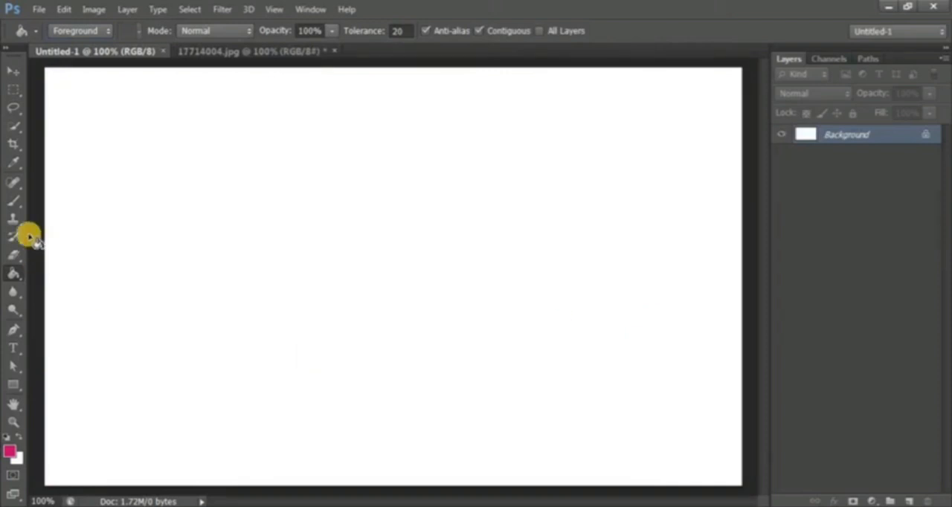
- Draw a large rectangular selection left of the canvas center and add a new empty layer above the Background
{"action": "left_click", "coordinate": [14, 89]}
{"action": "left_click_drag", "start_coordinate": [189, 131], "coordinate": [502, 407]}
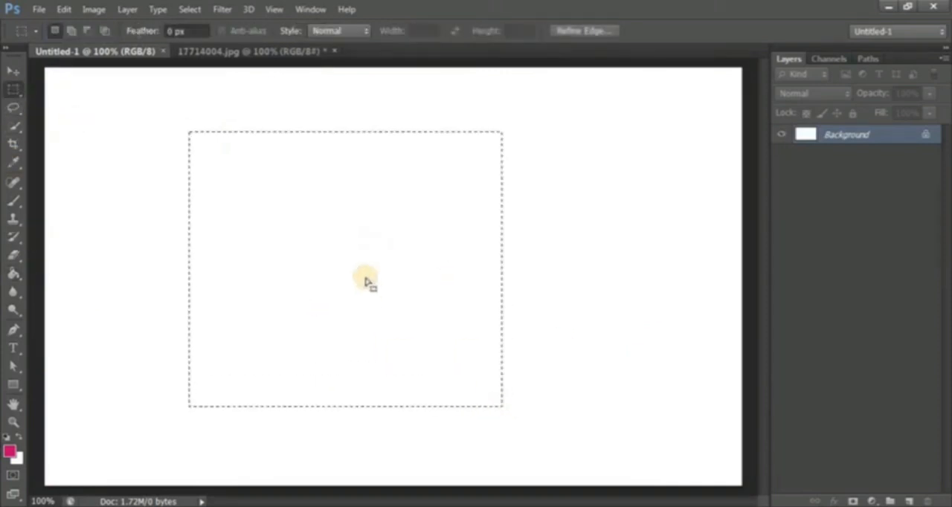
{"action": "left_click", "coordinate": [902, 500]}
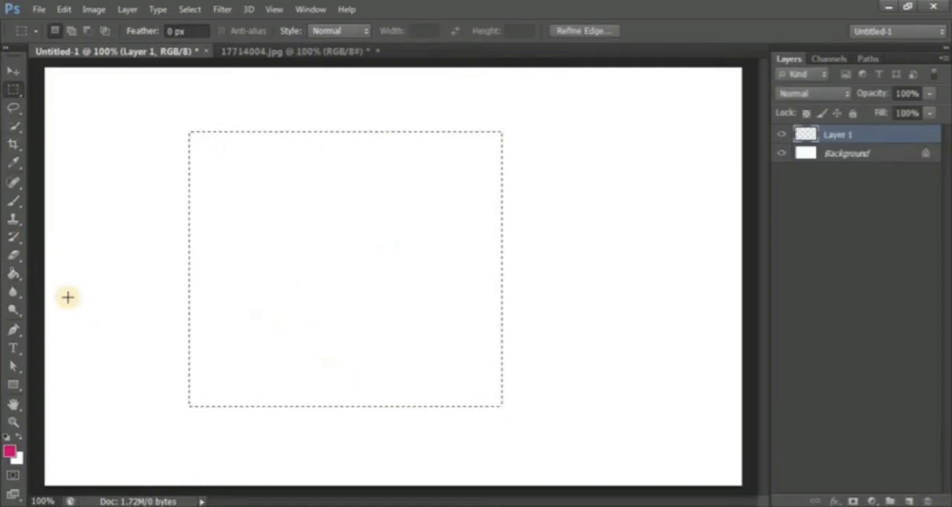
- Try filling the rectangular selection on Layer 1 with pink using the Paint Bucket, undo the fill and deselect
{"action": "left_click", "coordinate": [13, 273]}
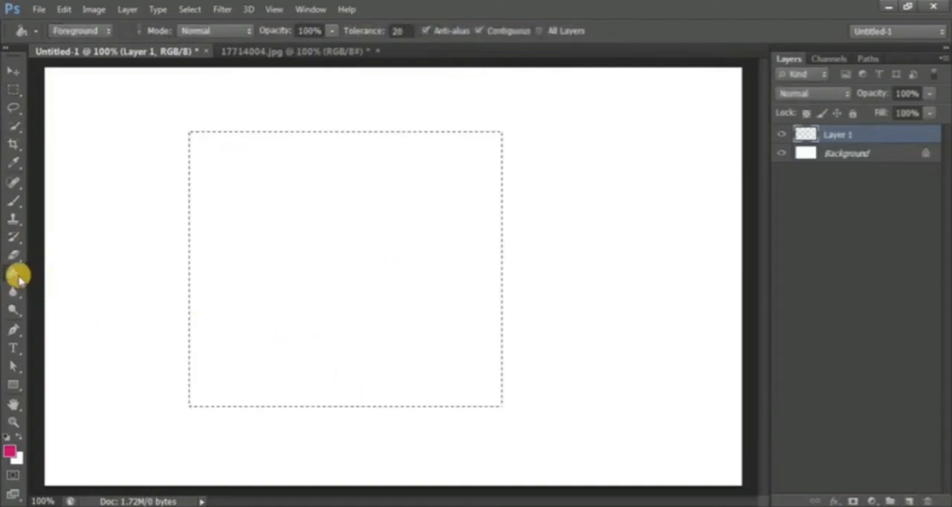
{"action": "left_click", "coordinate": [251, 246]}
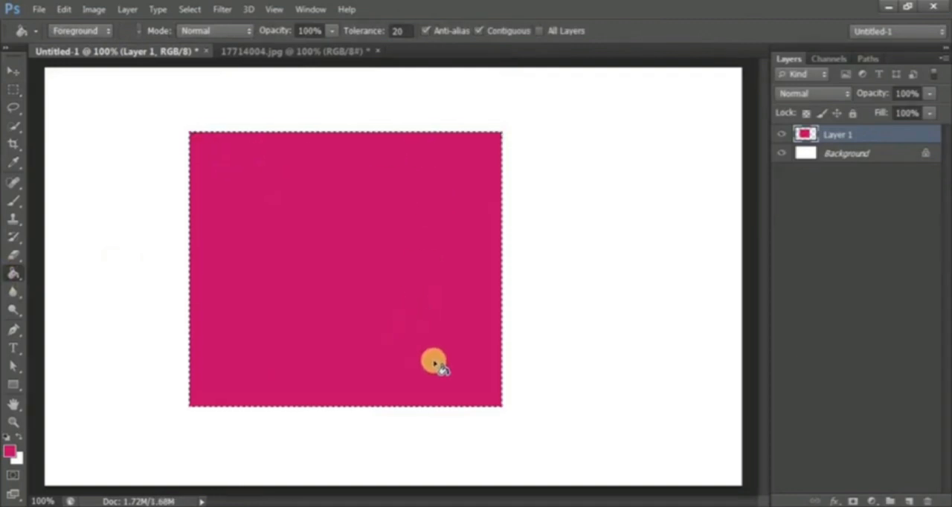
{"action": "key", "text": "ctrl+z"}
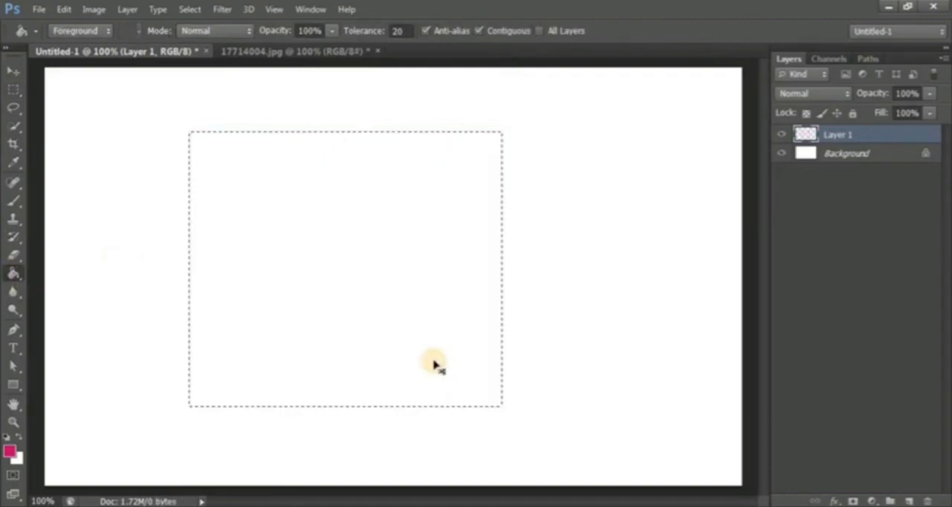
{"action": "key", "text": "ctrl+d"}
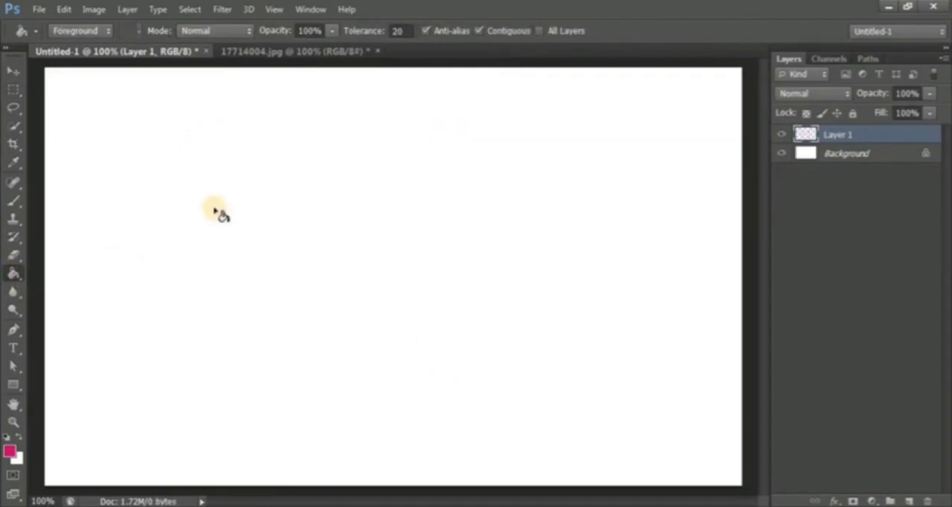
- Set the Paint Bucket's fill source to Pattern and append the love-patterns set to the current patterns
{"action": "left_click", "coordinate": [82, 31]}
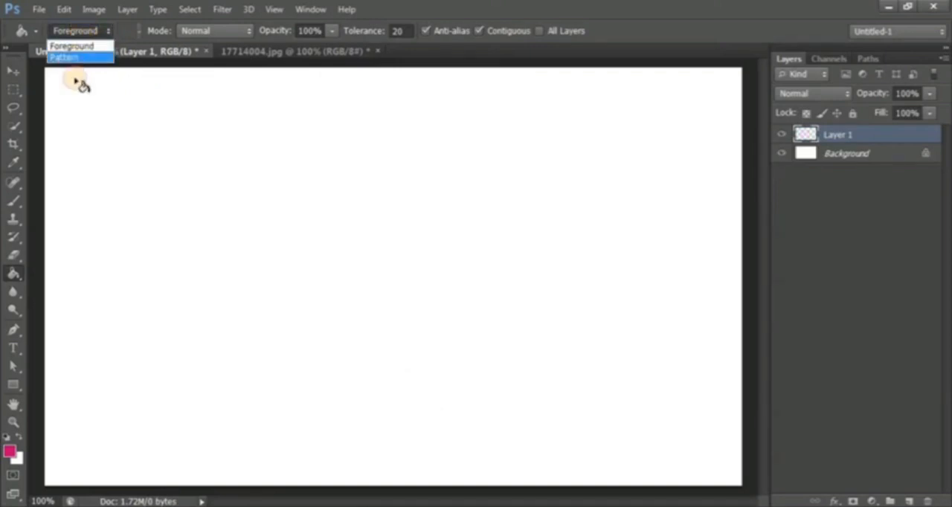
{"action": "left_click", "coordinate": [73, 58]}
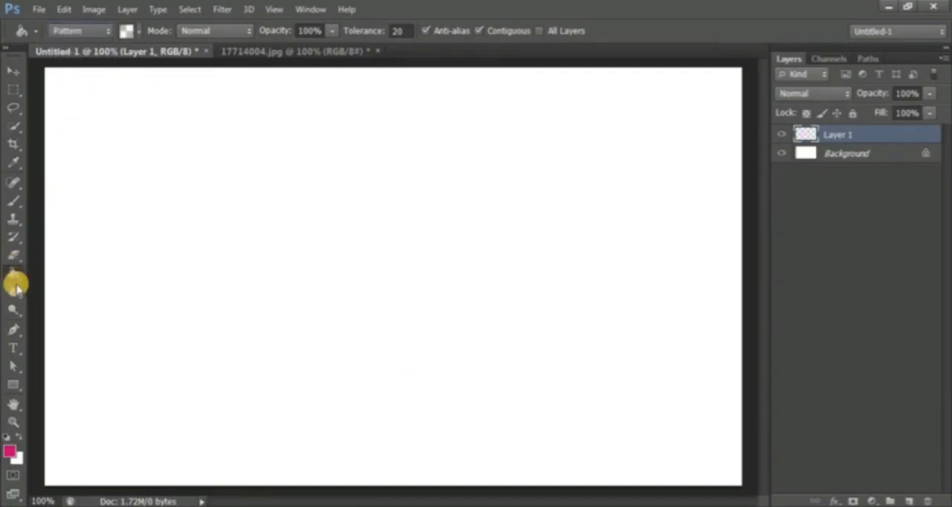
{"action": "left_click", "coordinate": [128, 30]}
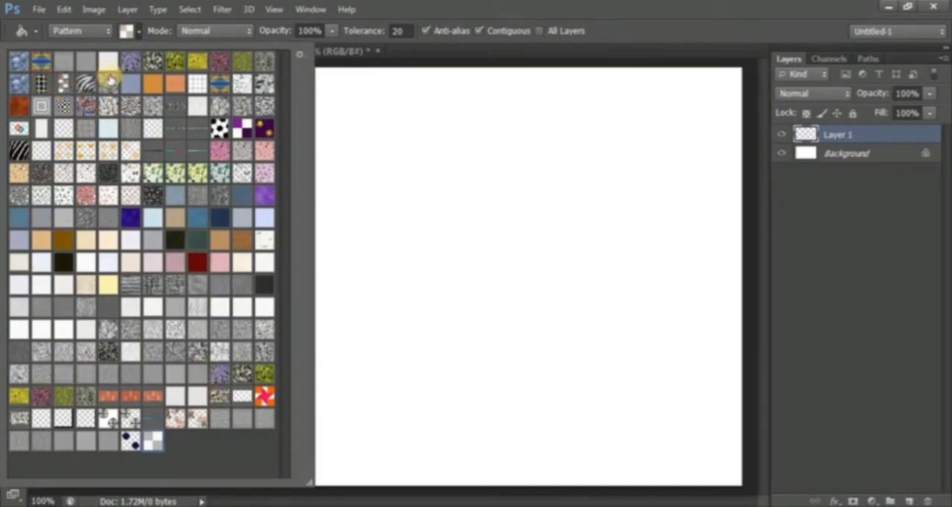
{"action": "left_click", "coordinate": [300, 56]}
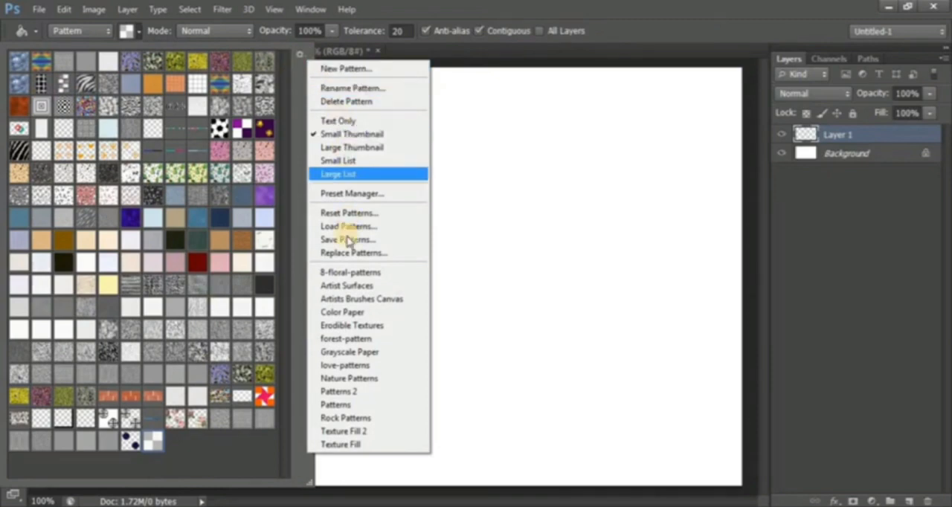
{"action": "left_click", "coordinate": [355, 367]}
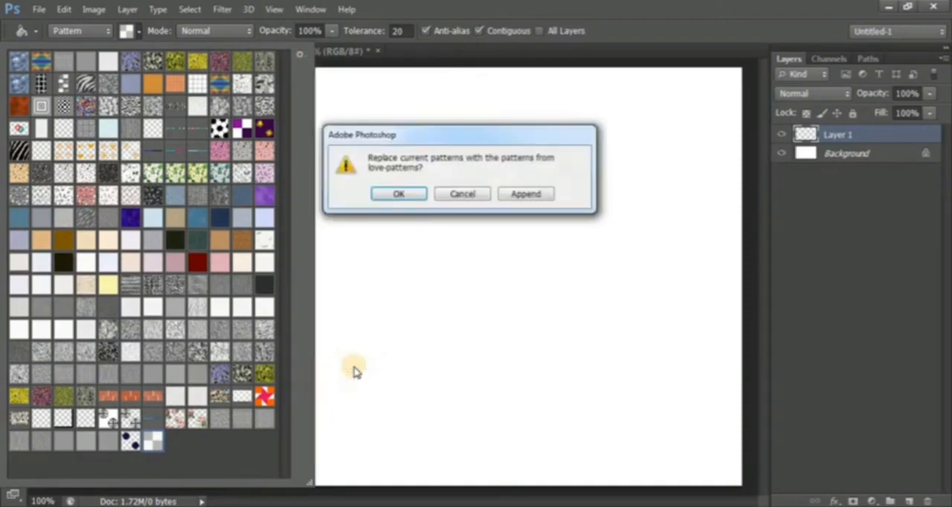
{"action": "left_click", "coordinate": [528, 194]}
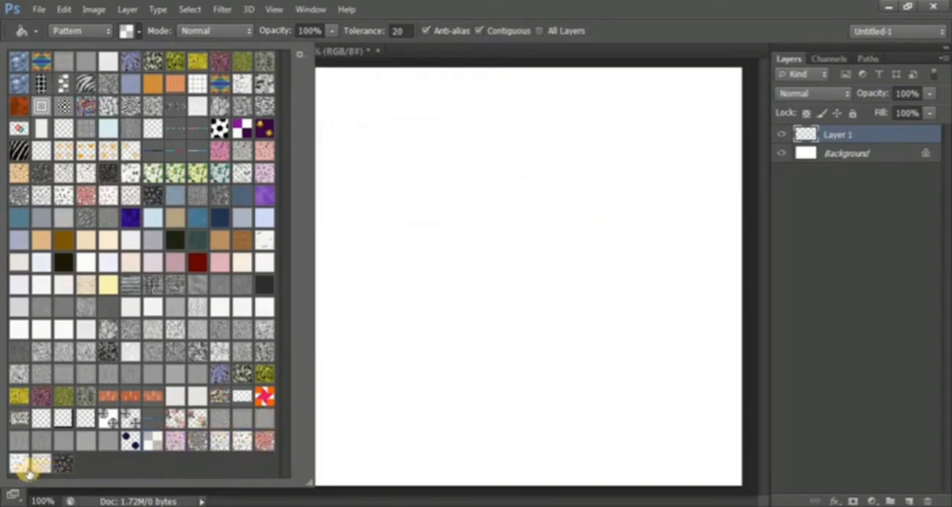
- Delete the last three patterns in the Paint Bucket's pattern collection
{"action": "left_click", "coordinate": [299, 54]}
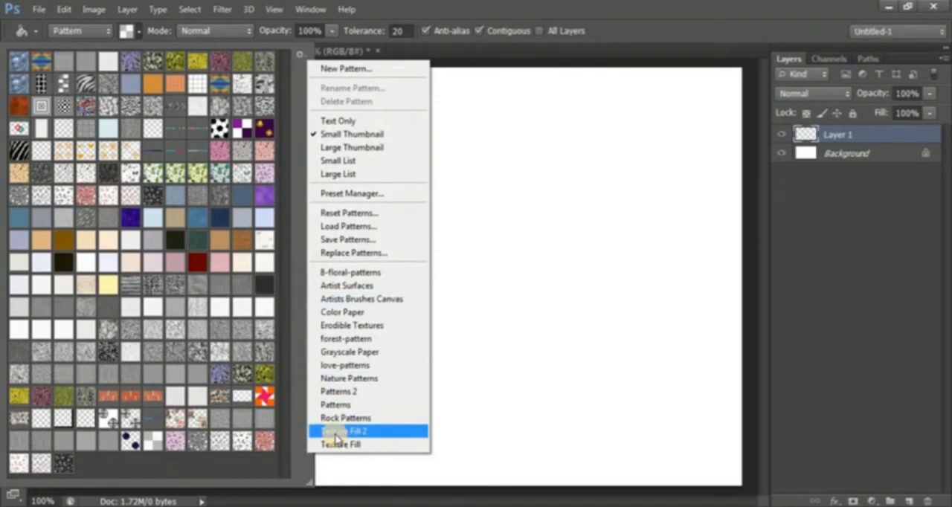
{"action": "left_click", "coordinate": [64, 458]}
{"action": "right_click", "coordinate": [65, 462]}
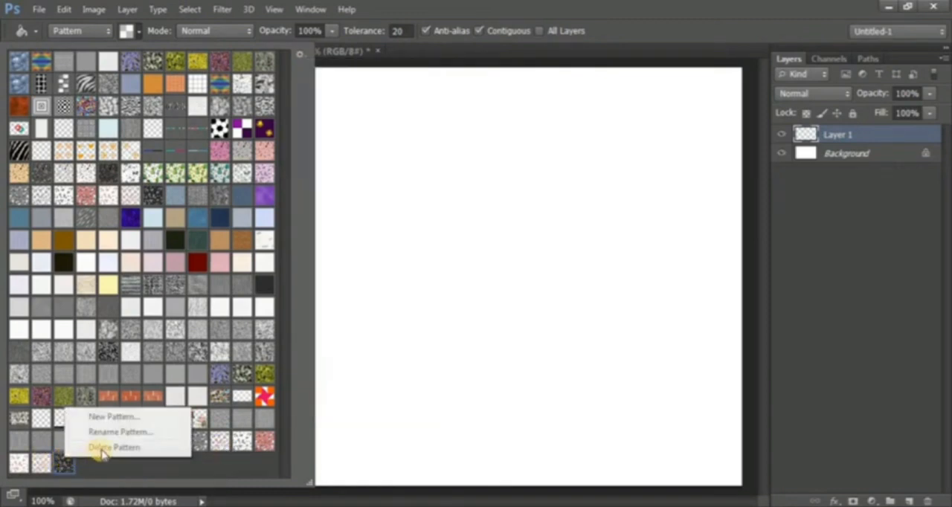
{"action": "right_click", "coordinate": [60, 463]}
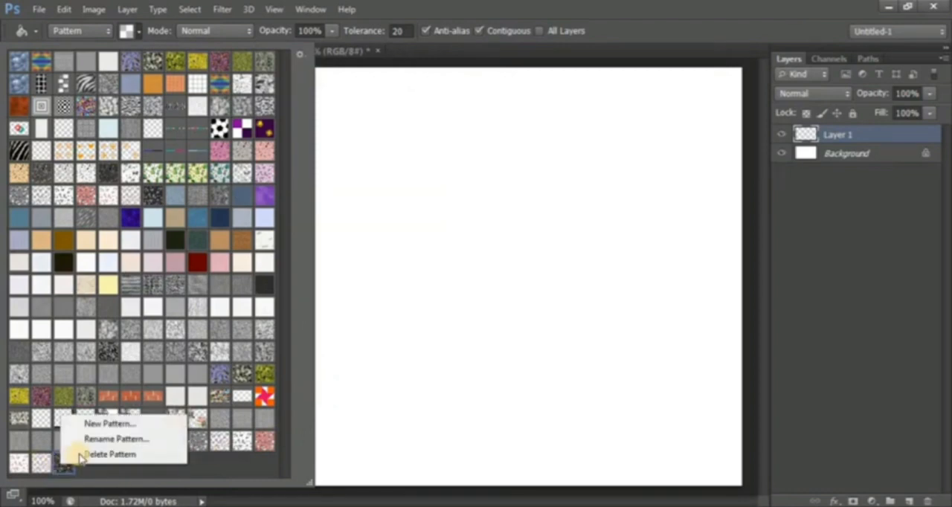
{"action": "left_click", "coordinate": [96, 454]}
{"action": "right_click", "coordinate": [41, 463]}
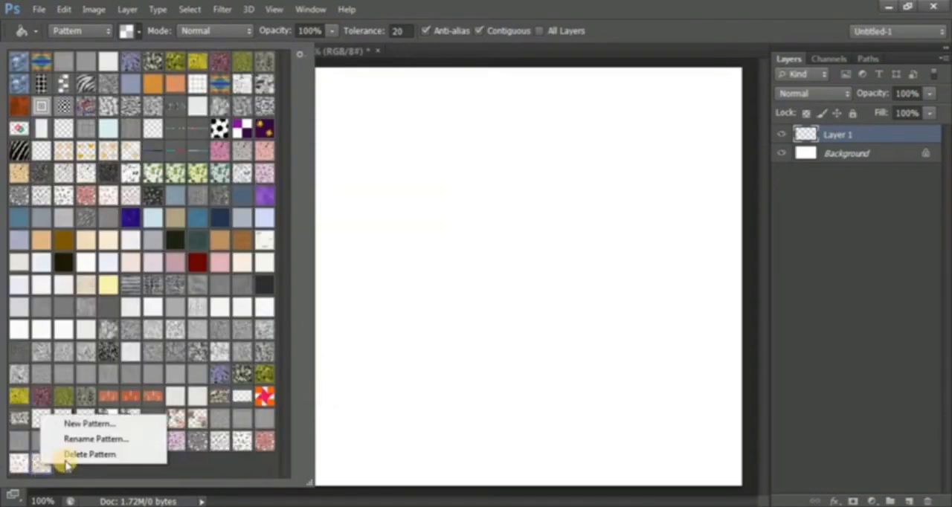
{"action": "left_click", "coordinate": [75, 453]}
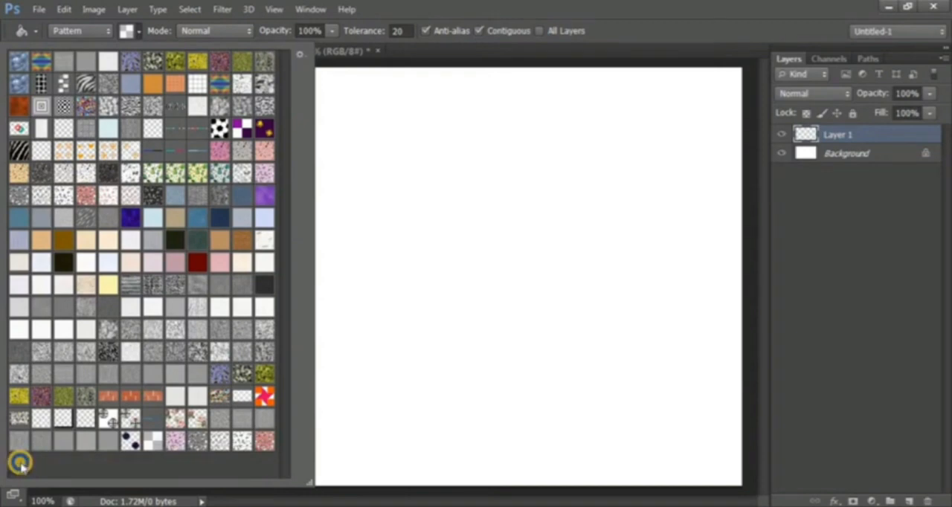
{"action": "right_click", "coordinate": [20, 463]}
{"action": "left_click", "coordinate": [88, 452]}
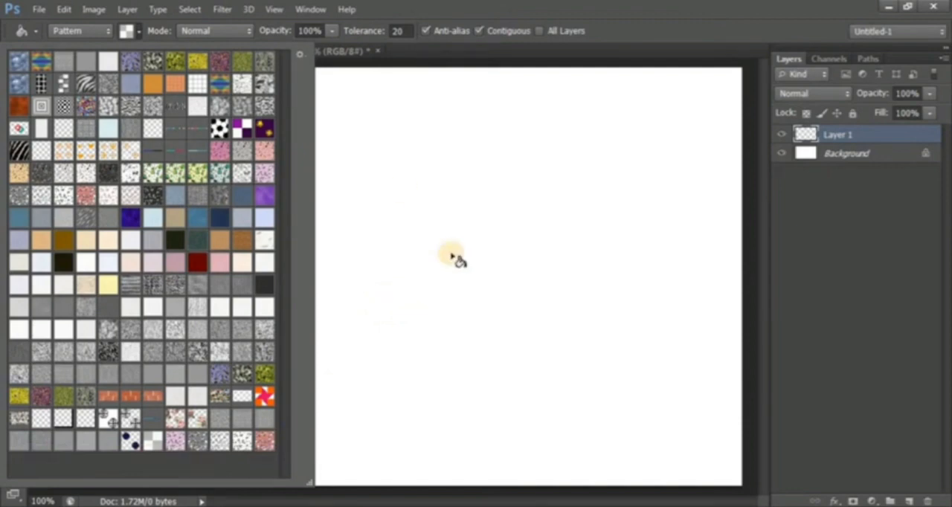
- Try filling Layer 1 with the black-and-white checkered optical pattern, and undo the fill
{"action": "left_click", "coordinate": [63, 105]}
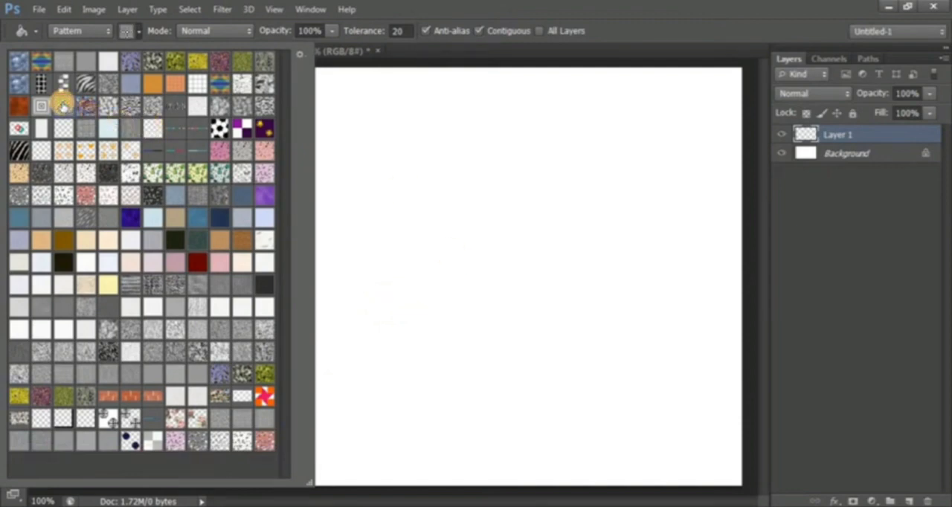
{"action": "left_click", "coordinate": [125, 31]}
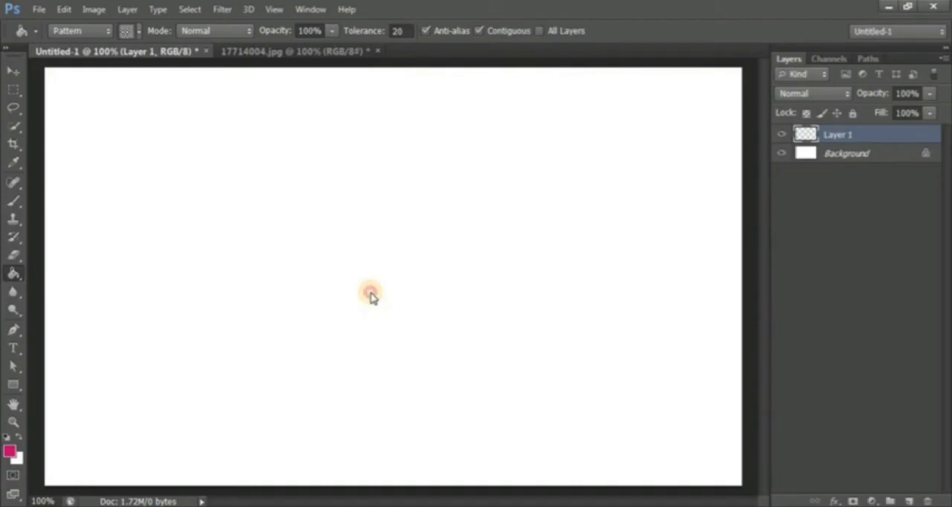
{"action": "left_click", "coordinate": [371, 295]}
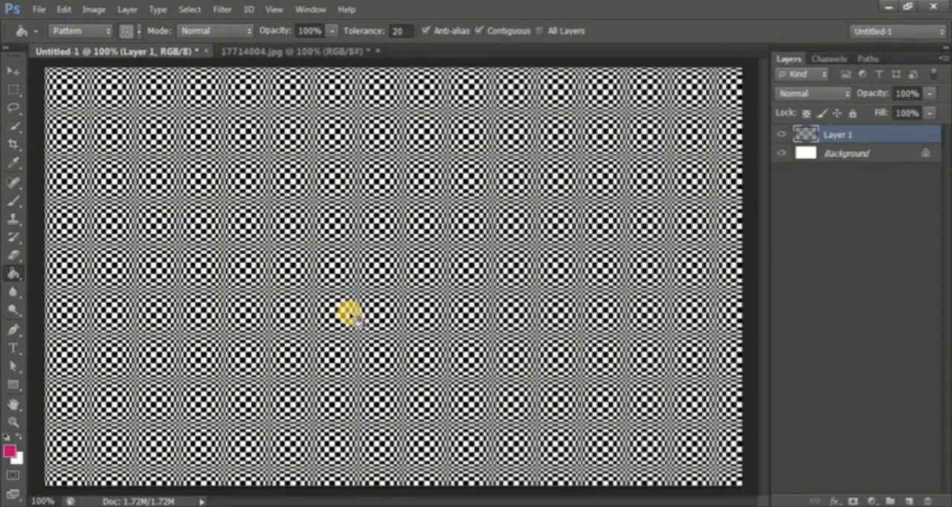
{"action": "key", "text": "ctrl+z"}
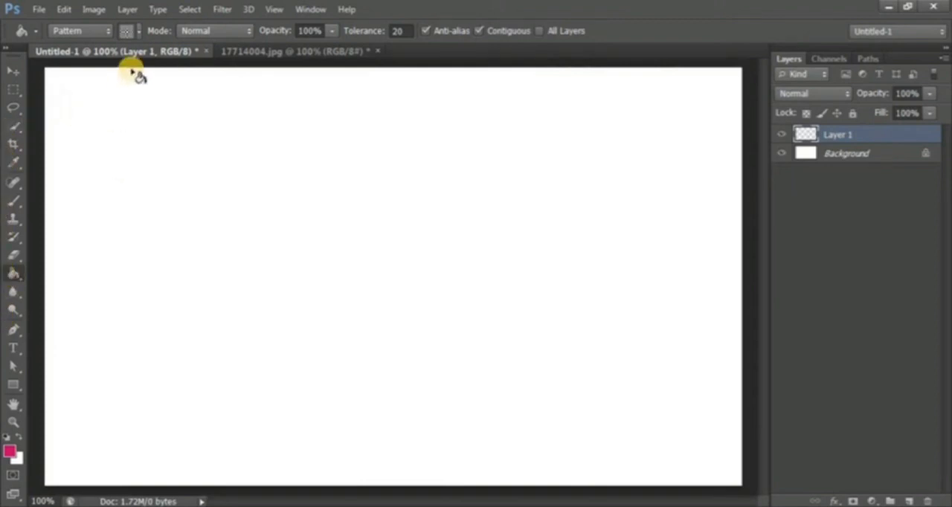
- Set the fill source back to Foreground, keep the blending mode at Normal, and fill Layer 1 with pink
{"action": "left_click", "coordinate": [74, 31]}
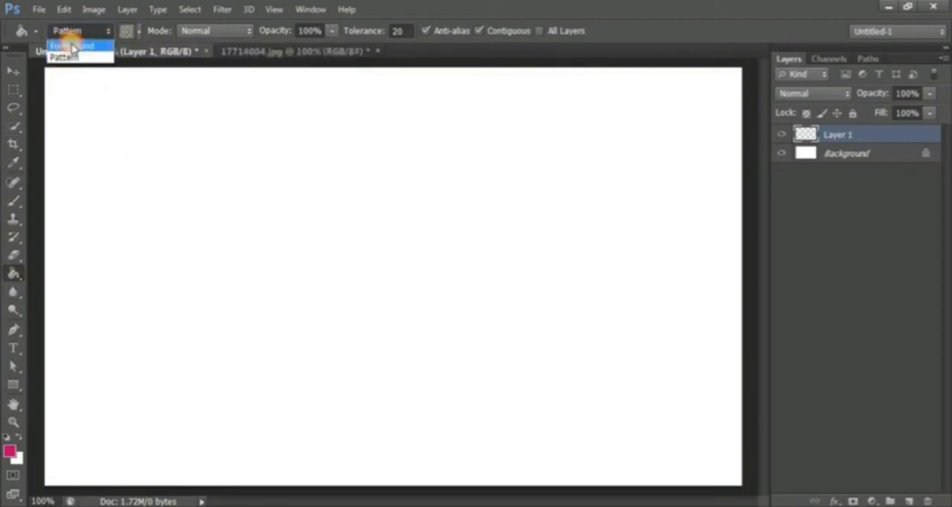
{"action": "left_click", "coordinate": [72, 46]}
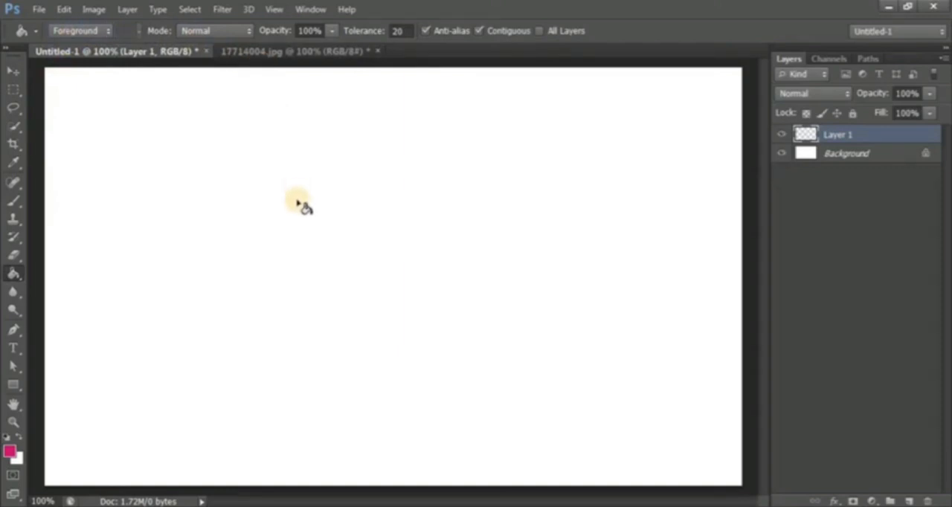
{"action": "left_click", "coordinate": [206, 31]}
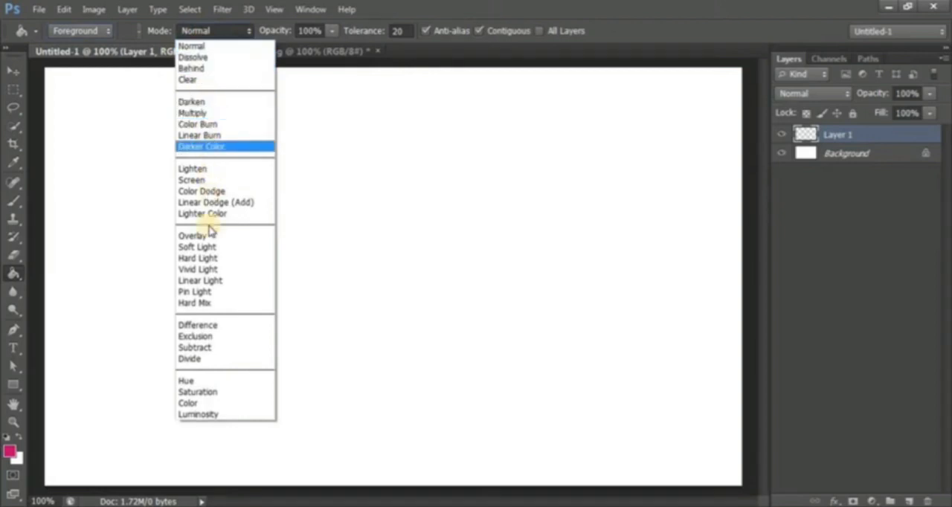
{"action": "left_click", "coordinate": [209, 33]}
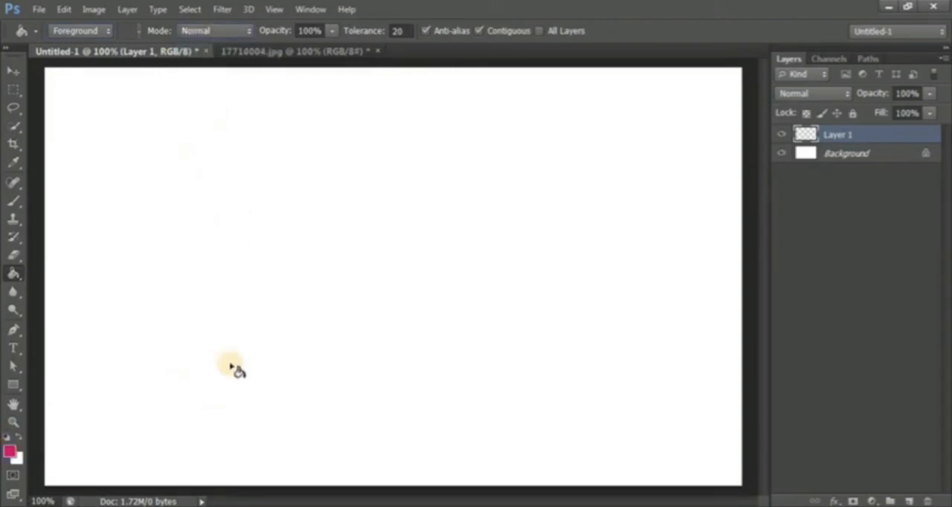
{"action": "left_click", "coordinate": [470, 356]}
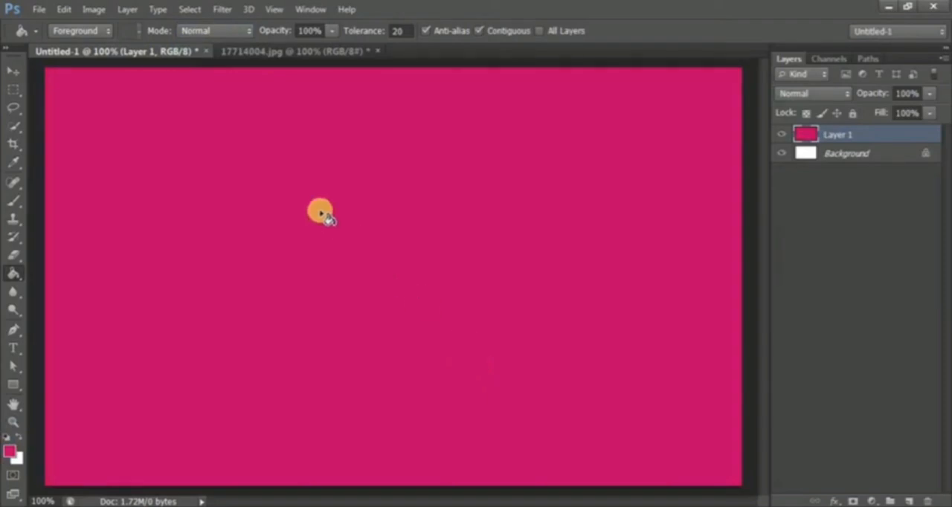
- Change the foreground color to a bright, saturated blue with a hue of about 209°
{"action": "left_click", "coordinate": [8, 450]}
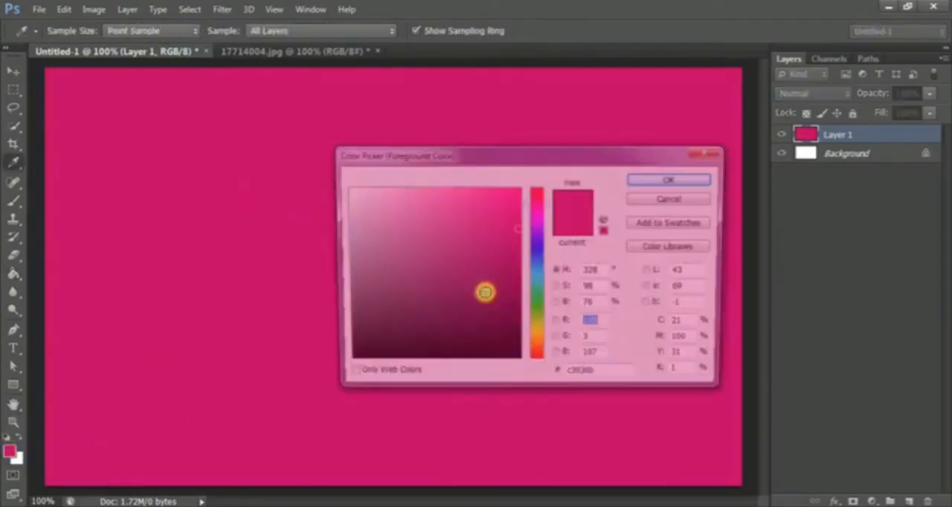
{"action": "left_click", "coordinate": [535, 262]}
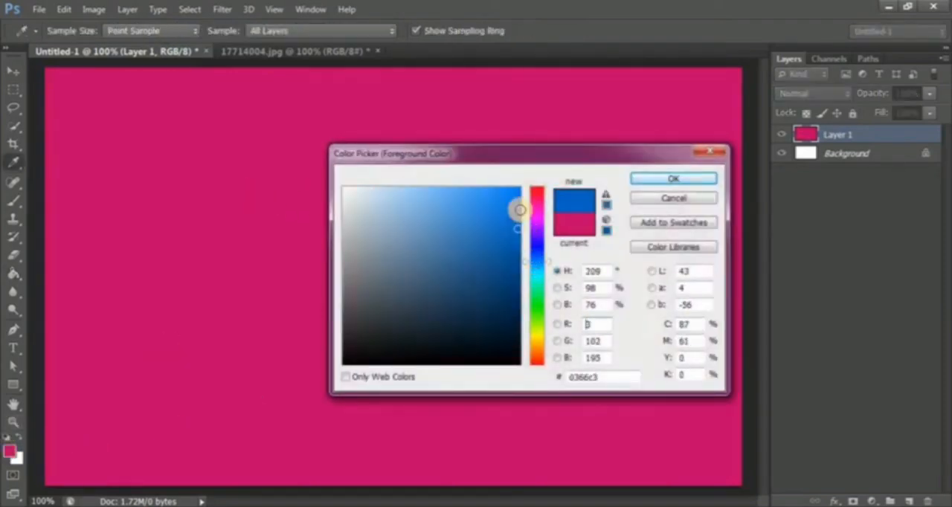
{"action": "left_click", "coordinate": [520, 201]}
{"action": "key", "text": "Return"}
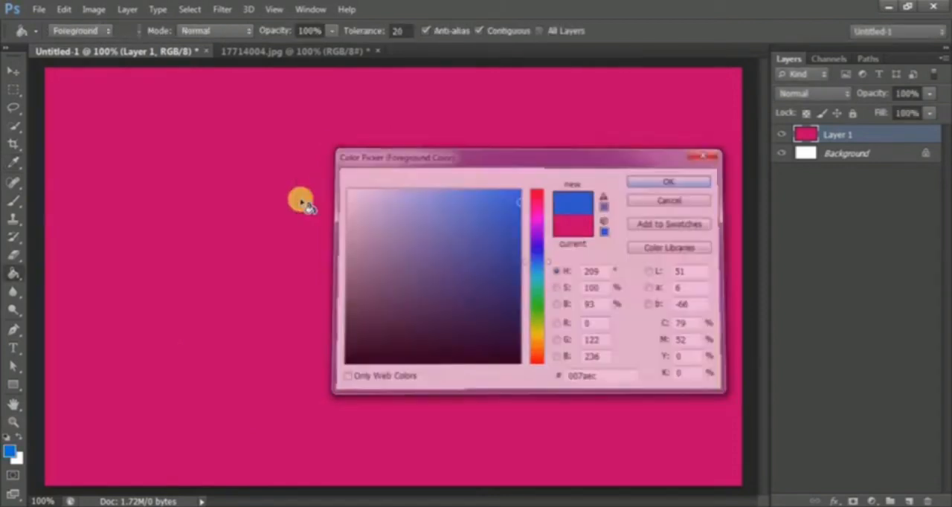
- Try filling Layer 1 with the blue foreground color in Overlay mode, undoing the fill and restoring the Normal blending mode
{"action": "left_click", "coordinate": [202, 31]}
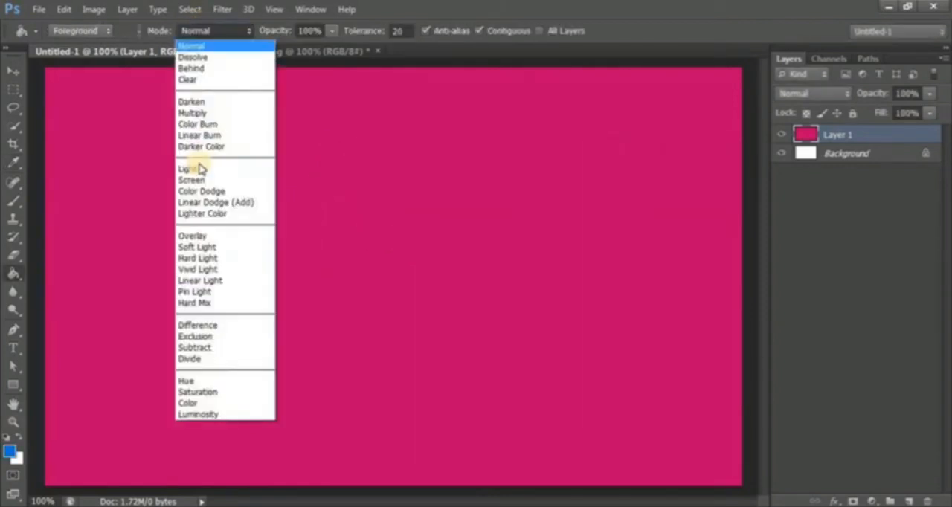
{"action": "left_click", "coordinate": [193, 236]}
{"action": "left_click", "coordinate": [344, 280]}
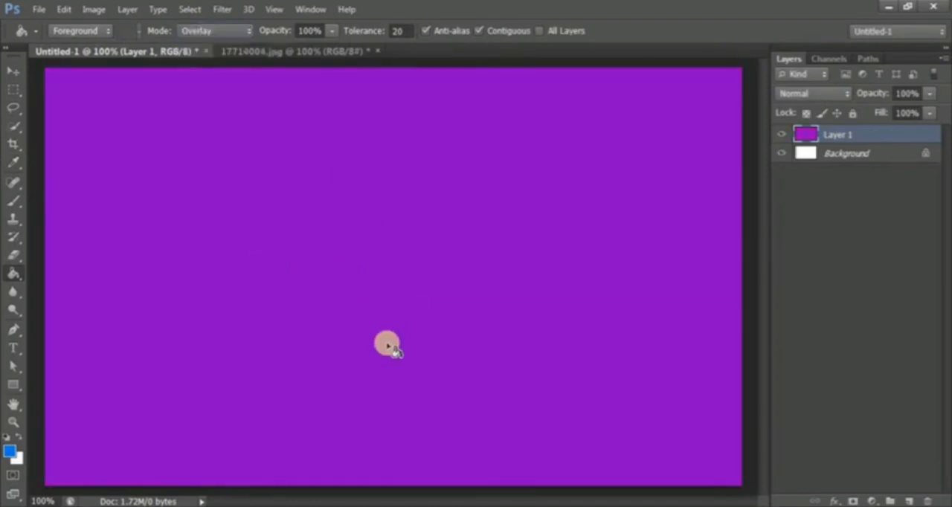
{"action": "left_click", "coordinate": [9, 451]}
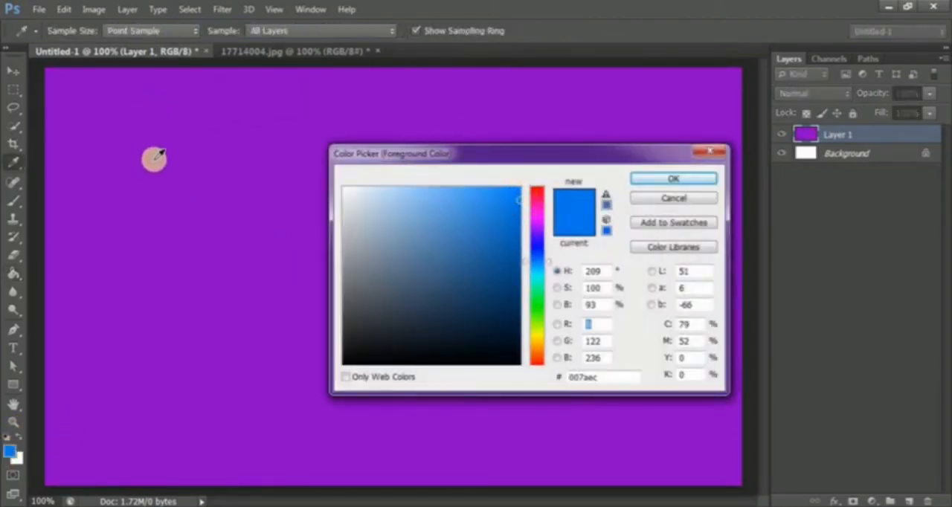
{"action": "left_click", "coordinate": [651, 199]}
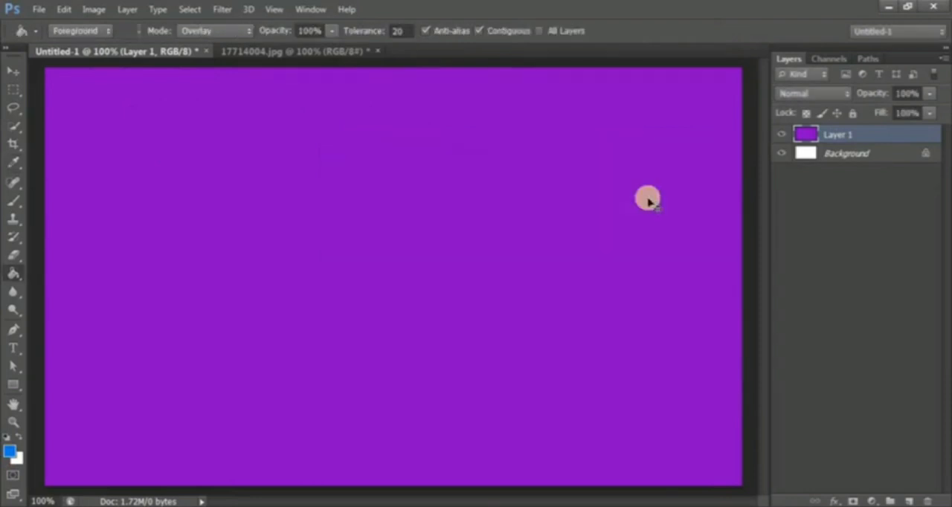
{"action": "key", "text": "ctrl+z"}
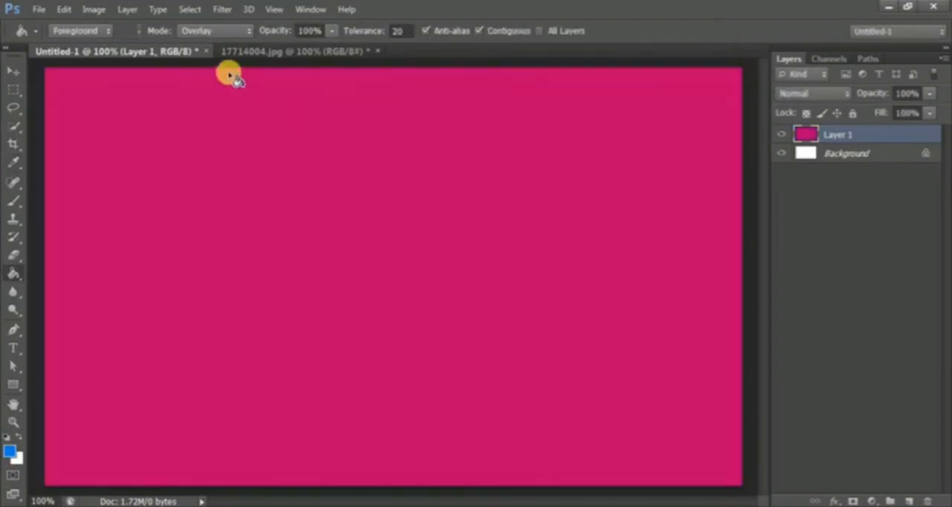
{"action": "left_click", "coordinate": [210, 31]}
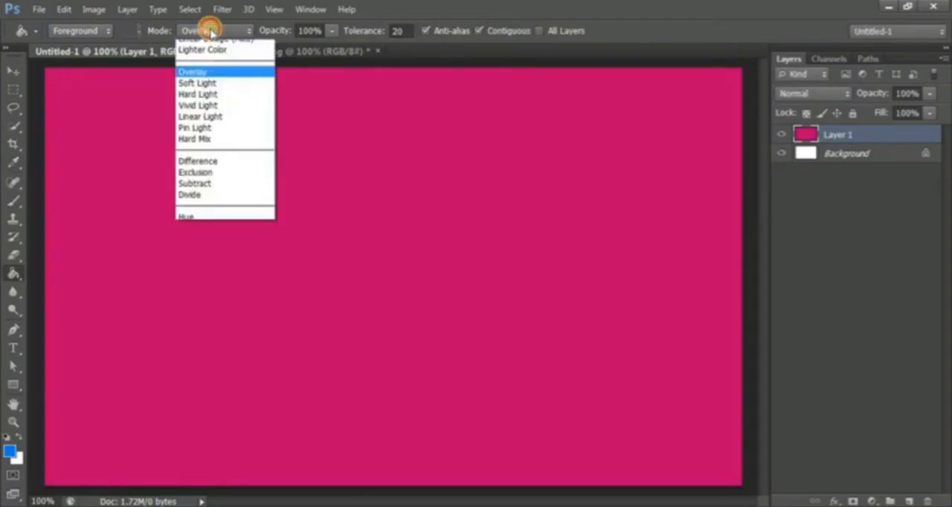
{"action": "left_click", "coordinate": [194, 46]}
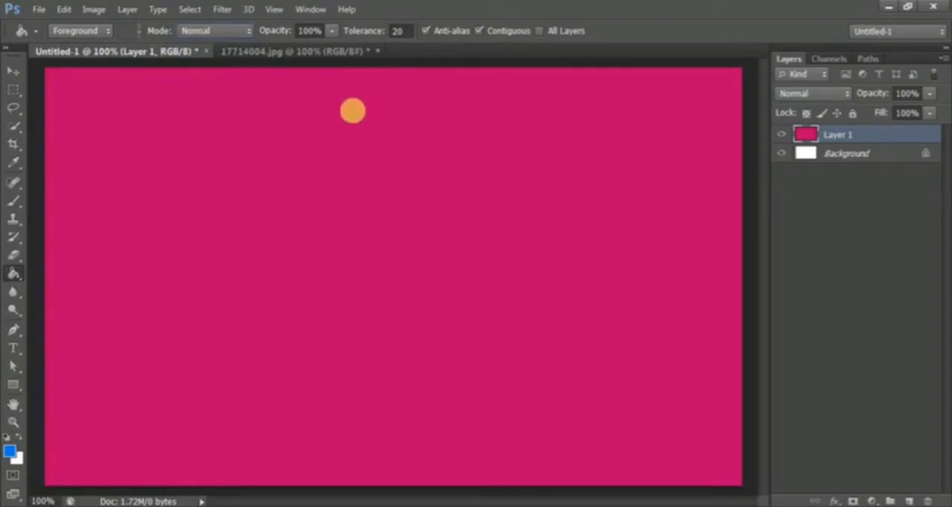
- Lower the Paint Bucket's opacity to 50% and fill Layer 1 with the blue foreground color
{"action": "left_click", "coordinate": [333, 32]}
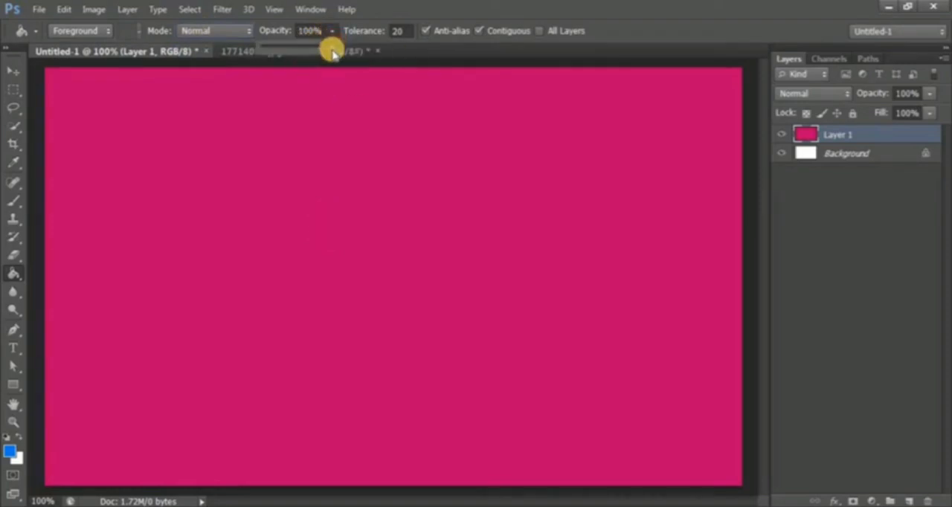
{"action": "left_click_drag", "start_coordinate": [330, 47], "coordinate": [297, 47]}
{"action": "left_click", "coordinate": [319, 235]}
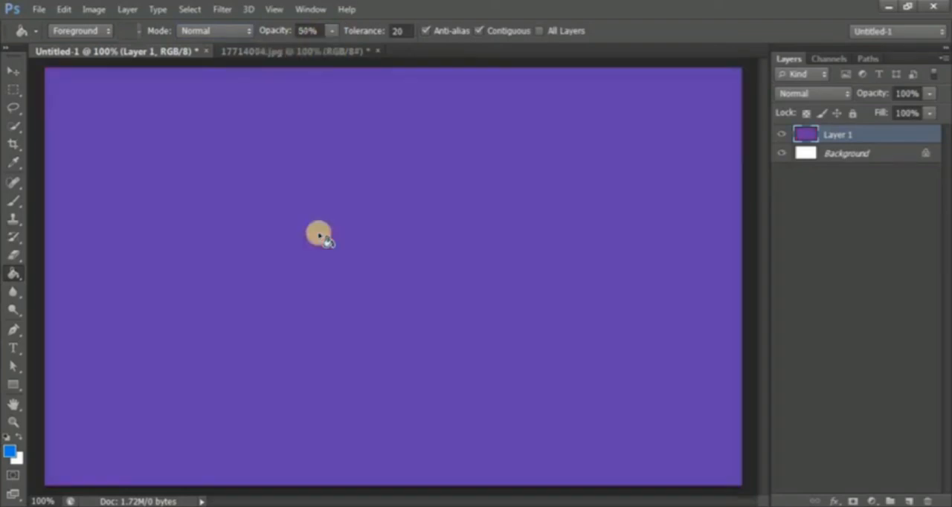
- Raise the Paint Bucket's opacity to 100% and fill Layer 1 with solid blue
{"action": "left_click", "coordinate": [332, 31]}
{"action": "left_click_drag", "start_coordinate": [328, 49], "coordinate": [466, 51]}
{"action": "left_click", "coordinate": [323, 299]}
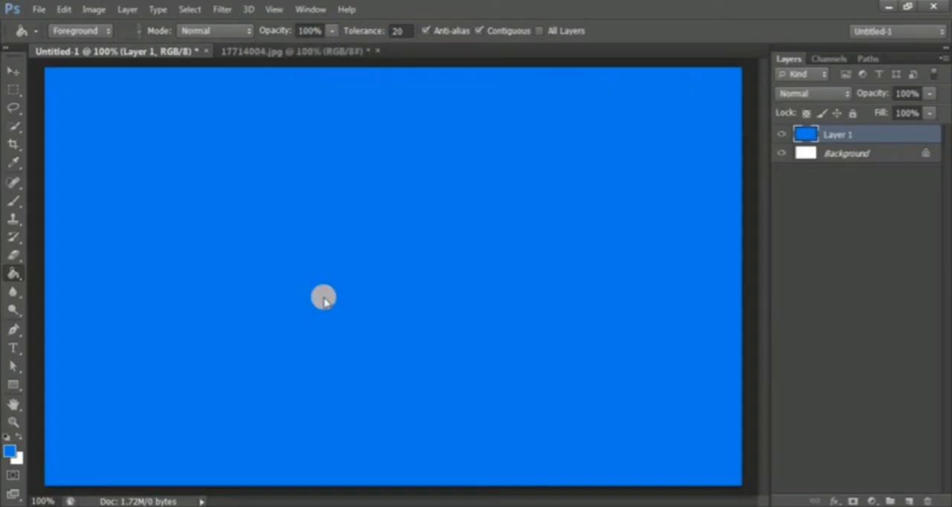
- Lower the Paint Bucket's opacity to 5% and restore it to 100%
{"action": "left_click", "coordinate": [332, 31]}
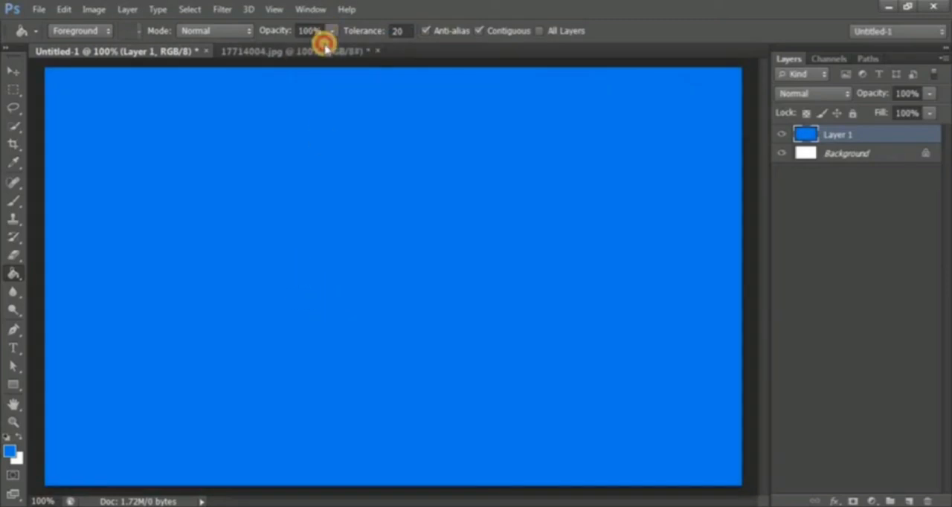
{"action": "left_click", "coordinate": [265, 49]}
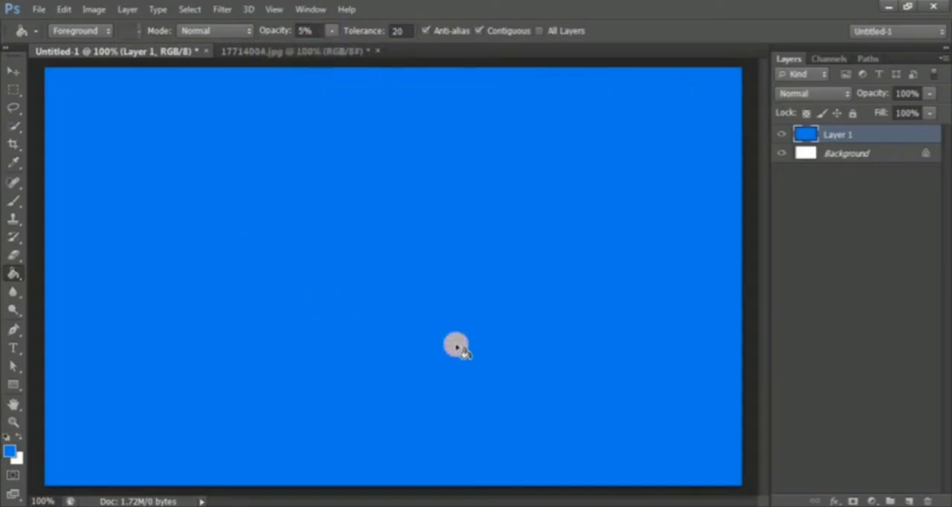
{"action": "left_click", "coordinate": [325, 35]}
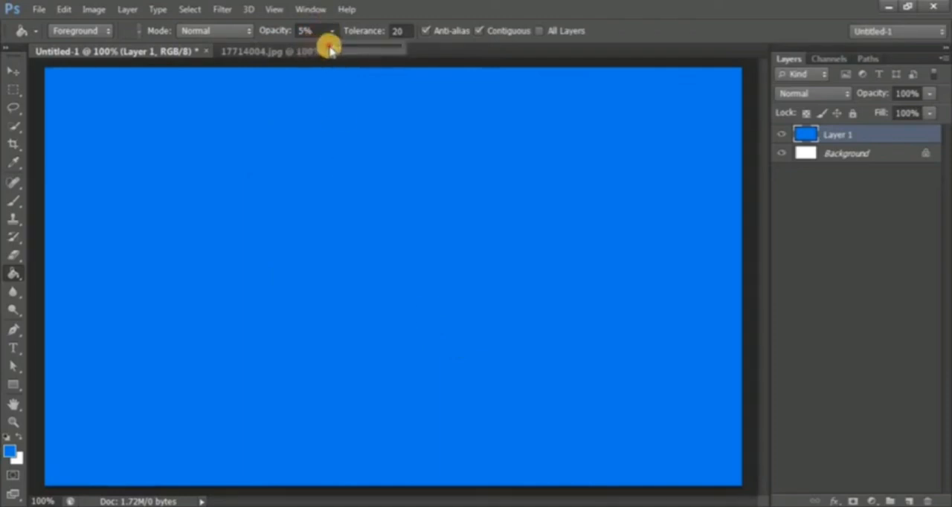
{"action": "left_click_drag", "start_coordinate": [330, 44], "coordinate": [448, 45]}
{"action": "left_click", "coordinate": [327, 28]}
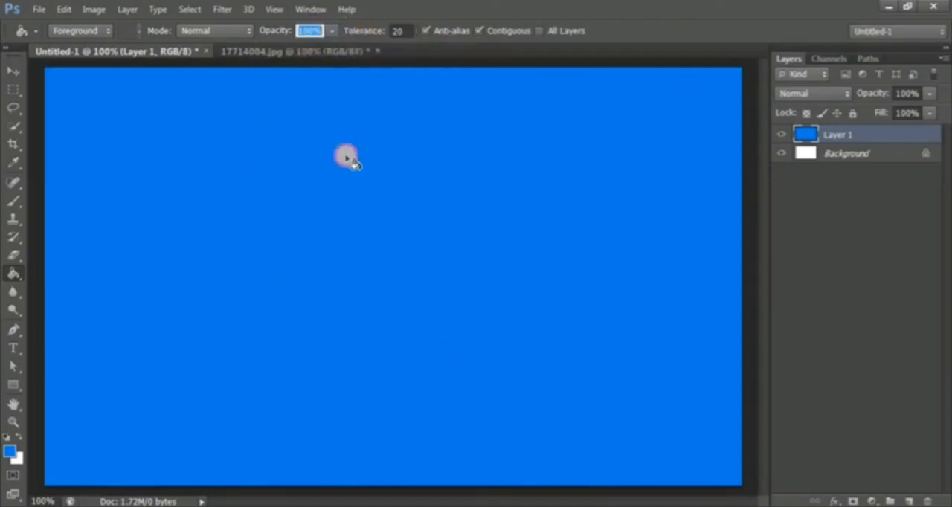
{"action": "left_click", "coordinate": [394, 30]}
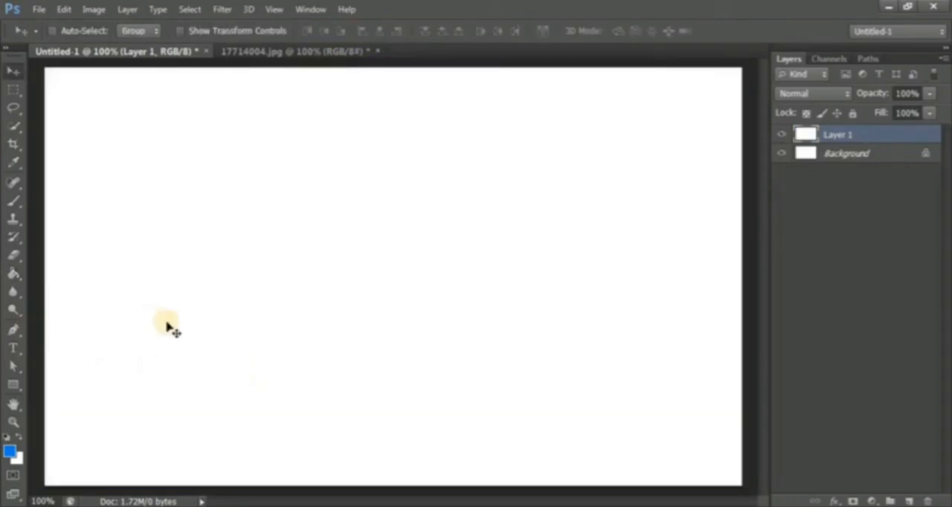
- Draw a small rectangular marquee selection in the upper-left part of the canvas
{"action": "left_click", "coordinate": [13, 92]}
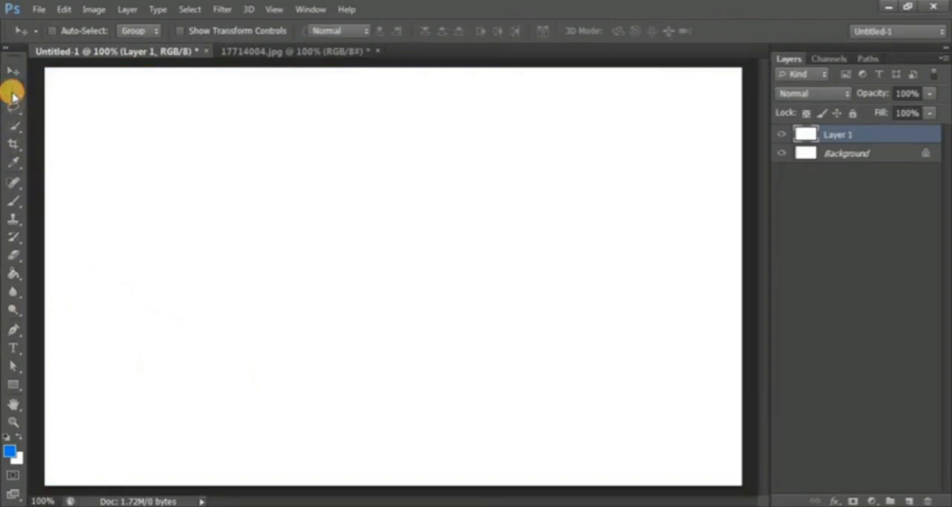
{"action": "left_click", "coordinate": [72, 90]}
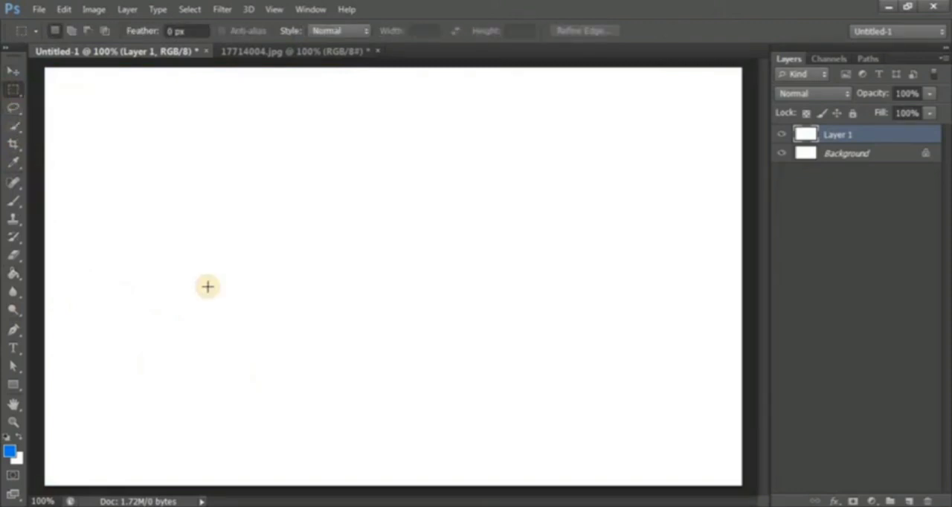
{"action": "left_click_drag", "start_coordinate": [173, 168], "coordinate": [296, 256]}
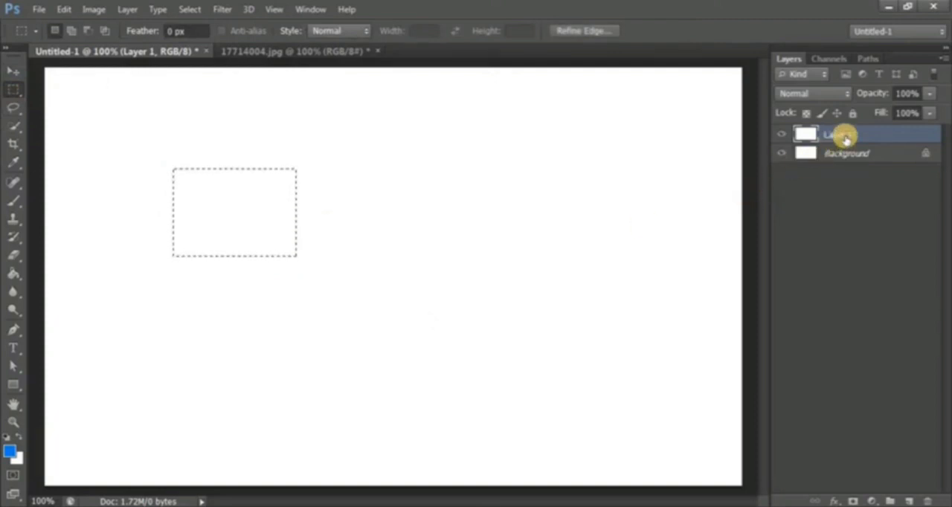
- Delete the white-filled Layer 1 and add a new empty layer in its place, keeping the rectangular selection
{"action": "left_click", "coordinate": [927, 500]}
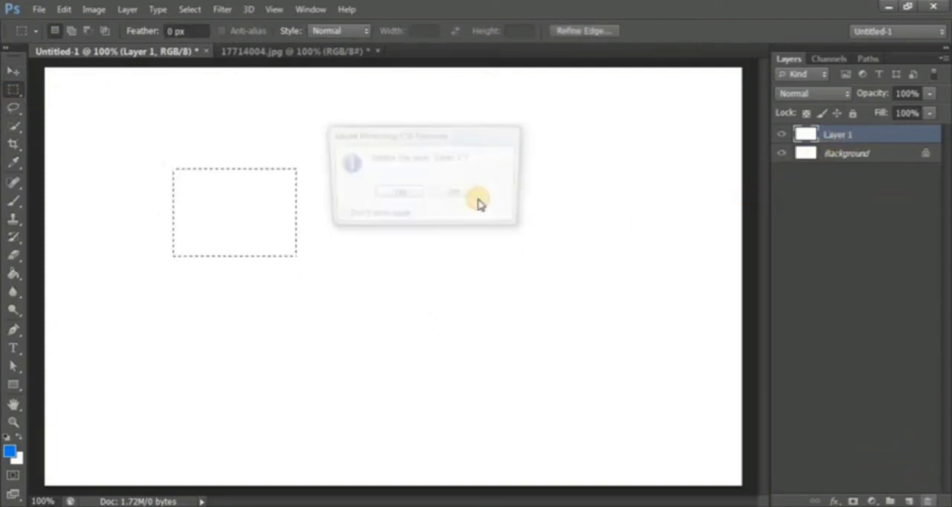
{"action": "left_click", "coordinate": [415, 199]}
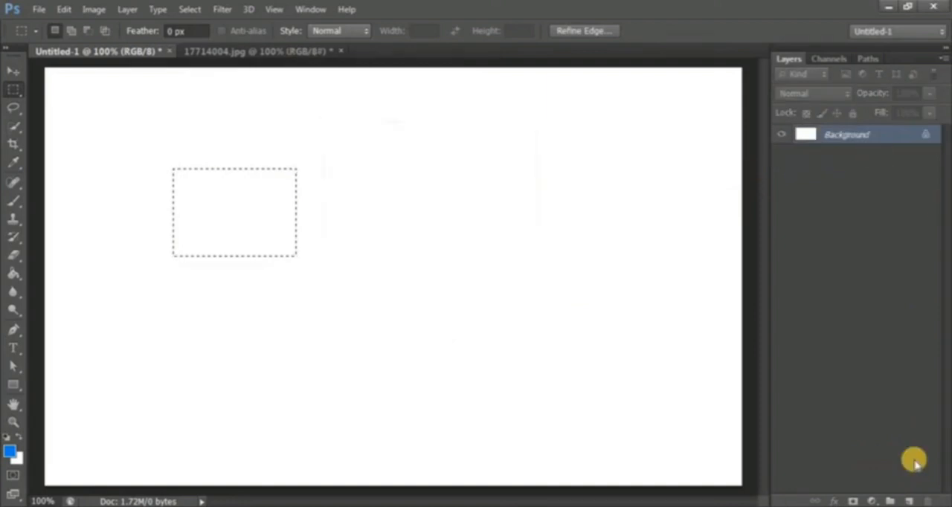
{"action": "left_click", "coordinate": [907, 501]}
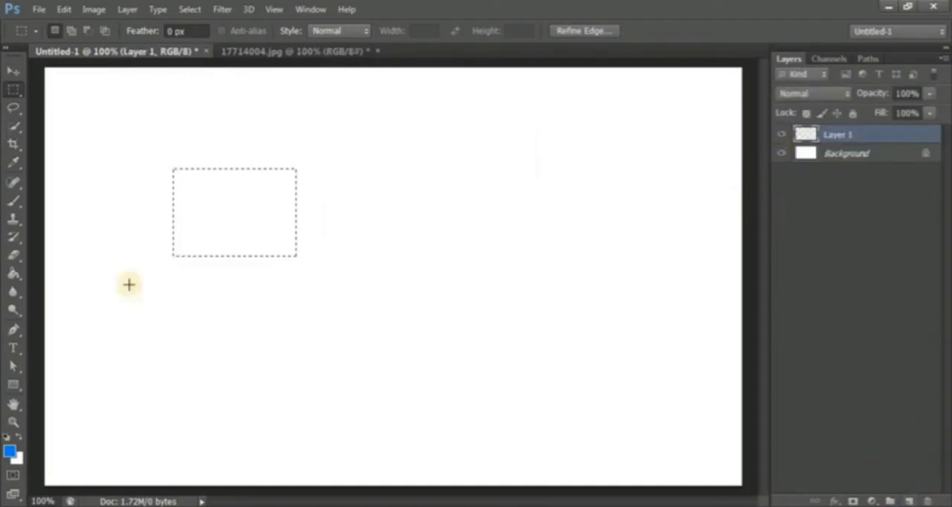
- Set the foreground color to the darker blue 0070d9 and fill the rectangular selection on Layer 1 with it
{"action": "left_click", "coordinate": [11, 450]}
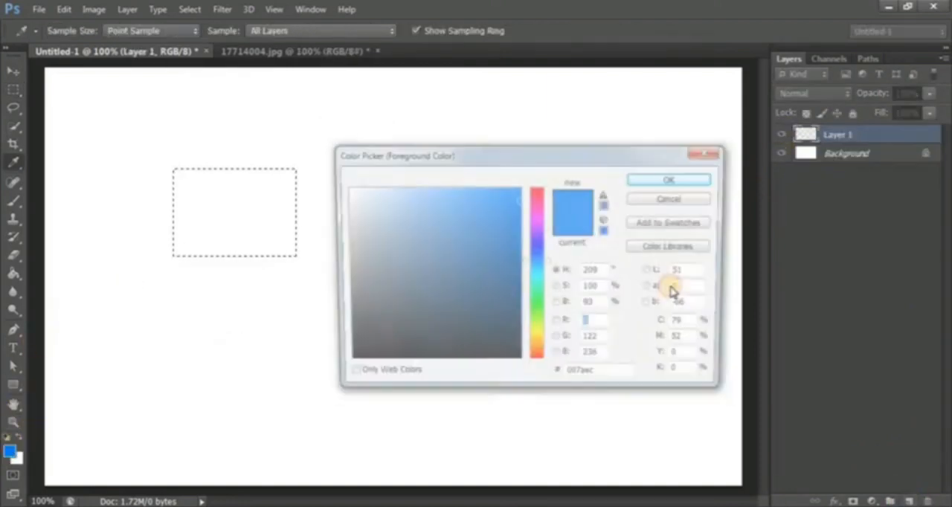
{"action": "left_click", "coordinate": [656, 180]}
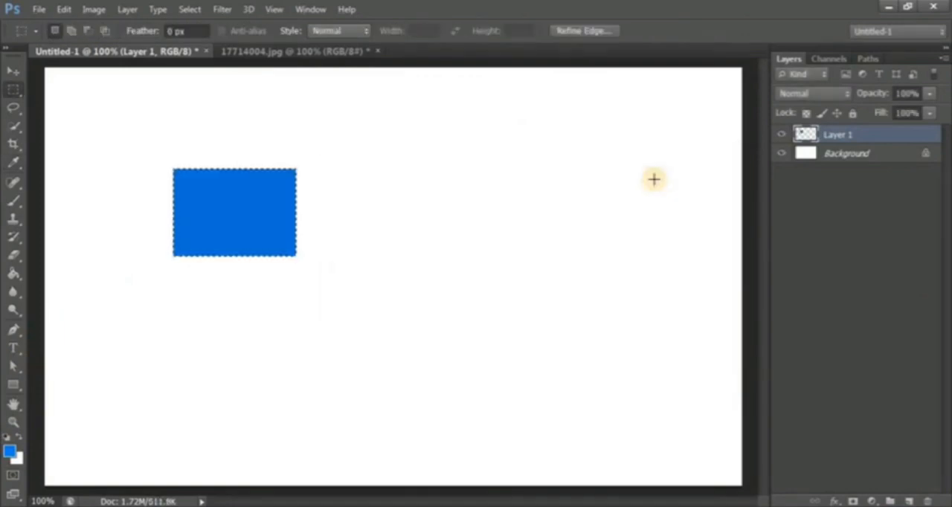
- Add a second layer and fill the same rectangular selection on it with the brighter blue 0084ff
{"action": "left_click", "coordinate": [908, 500]}
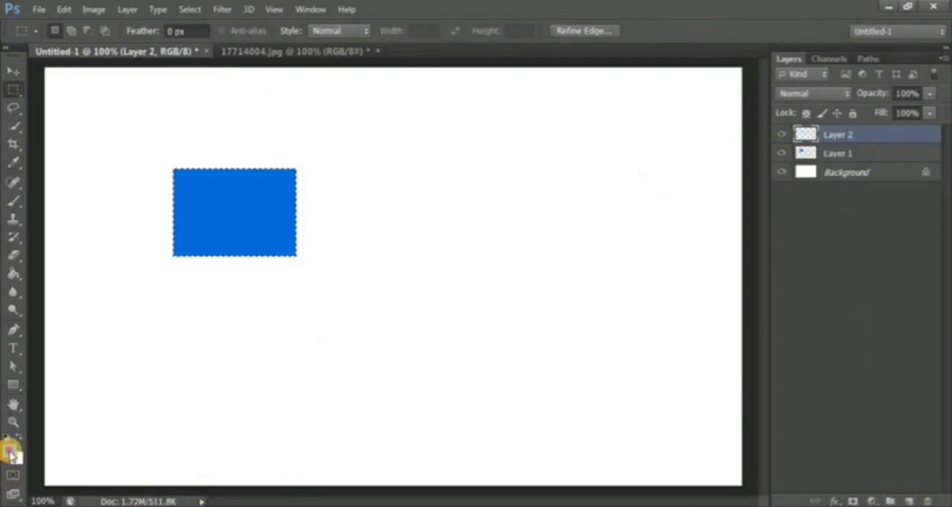
{"action": "left_click", "coordinate": [10, 450]}
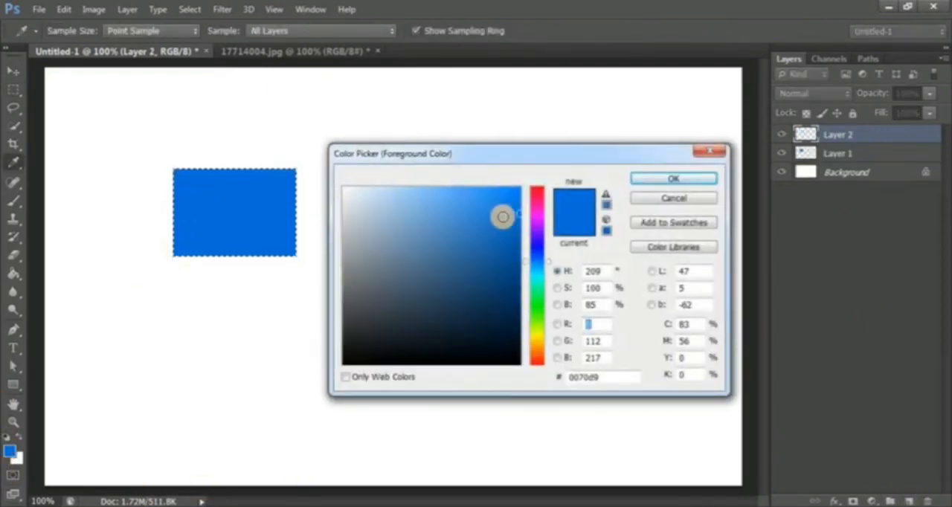
{"action": "left_click", "coordinate": [518, 188]}
{"action": "left_click", "coordinate": [644, 182]}
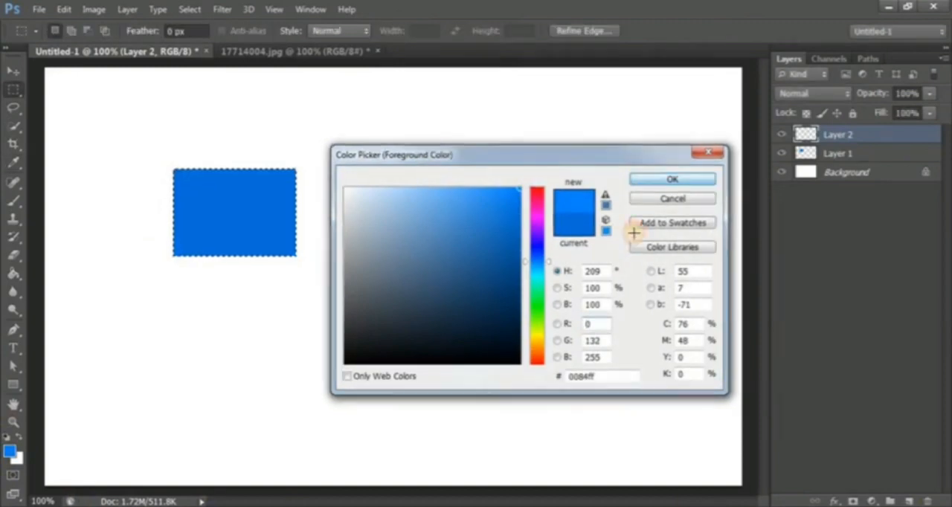
{"action": "key", "text": "alt+BackSpace"}
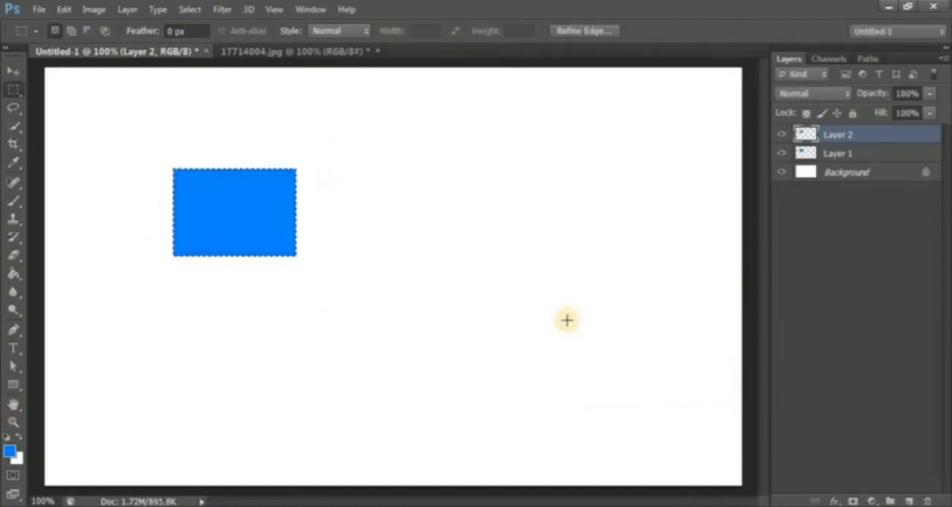
- Deselect the rectangle and move Layer 2's brighter blue block right so it only slightly overlaps the darker one
{"action": "key", "text": "ctrl+d"}
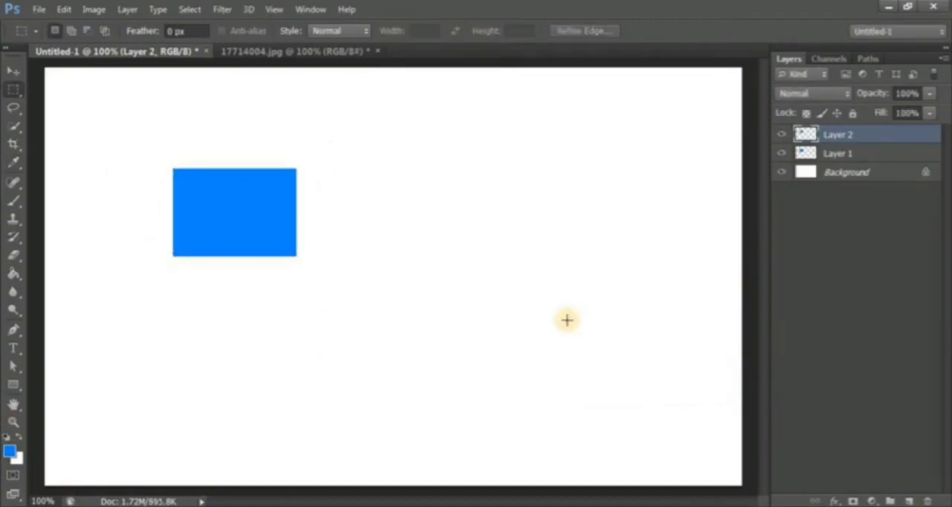
{"action": "left_click", "coordinate": [12, 69]}
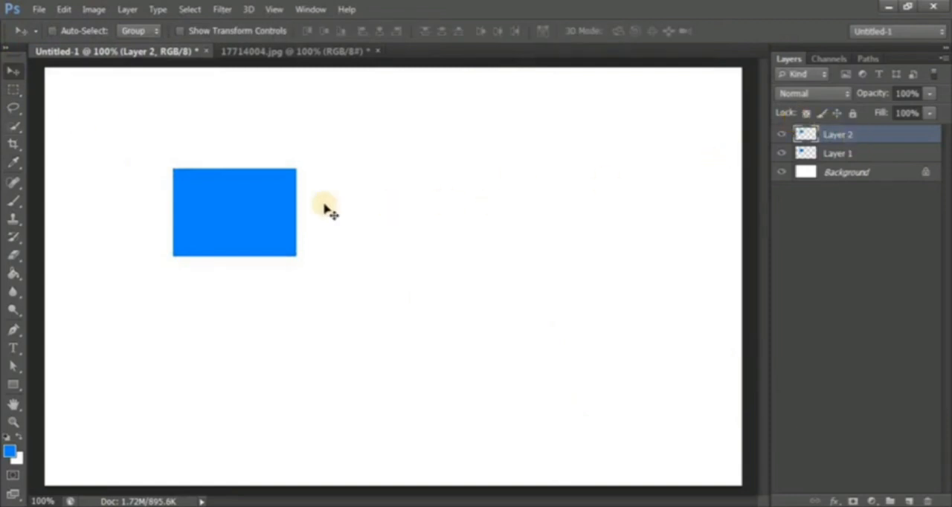
{"action": "left_click_drag", "start_coordinate": [218, 219], "coordinate": [325, 217], "text": "alt"}
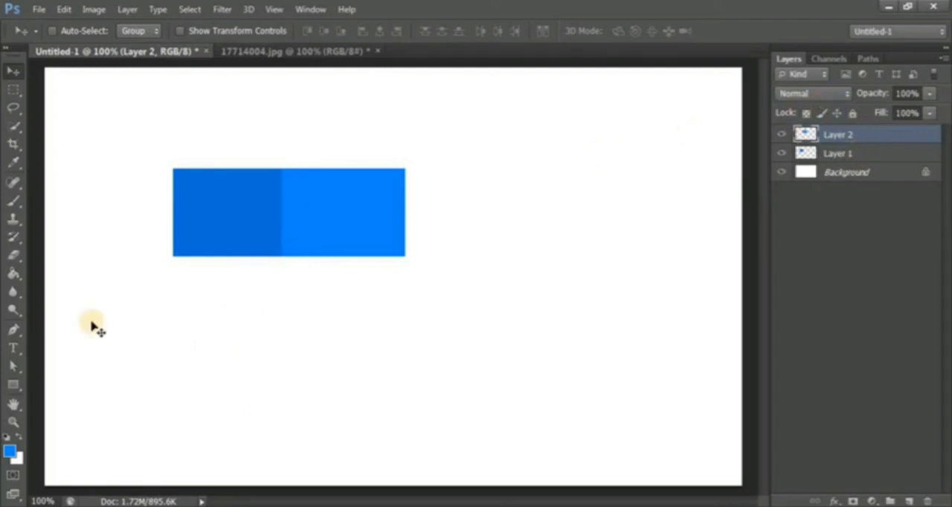
- Try filling the empty area of Layer 2 with the Paint Bucket at tolerance 20, and undo the fill
{"action": "left_click", "coordinate": [13, 276]}
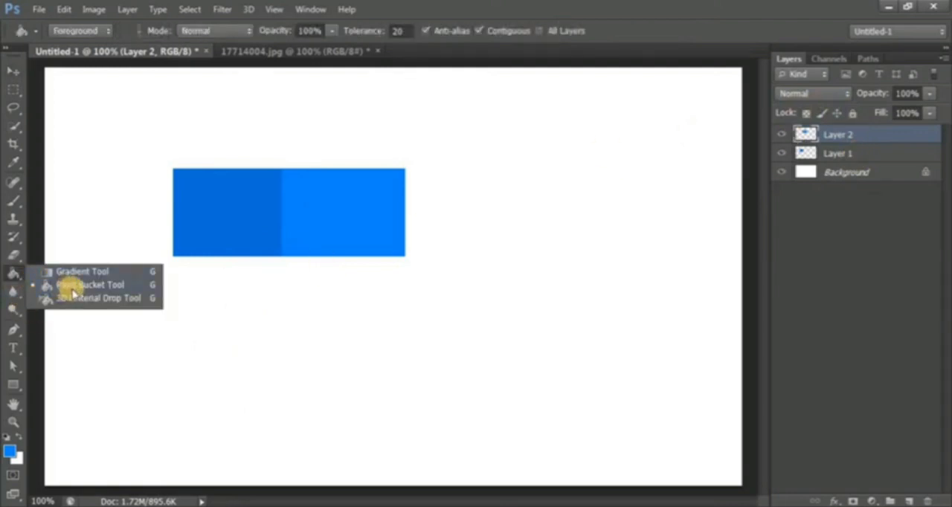
{"action": "left_click", "coordinate": [73, 287]}
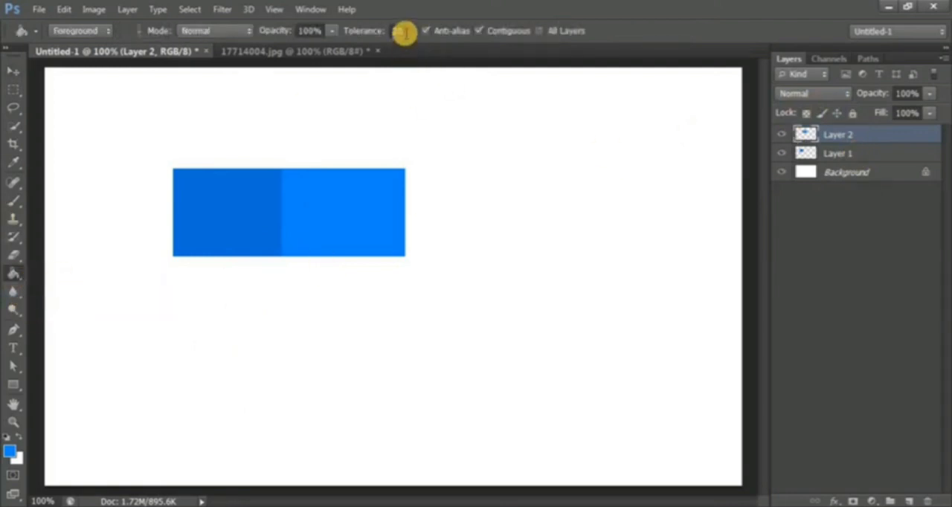
{"action": "left_click", "coordinate": [257, 335]}
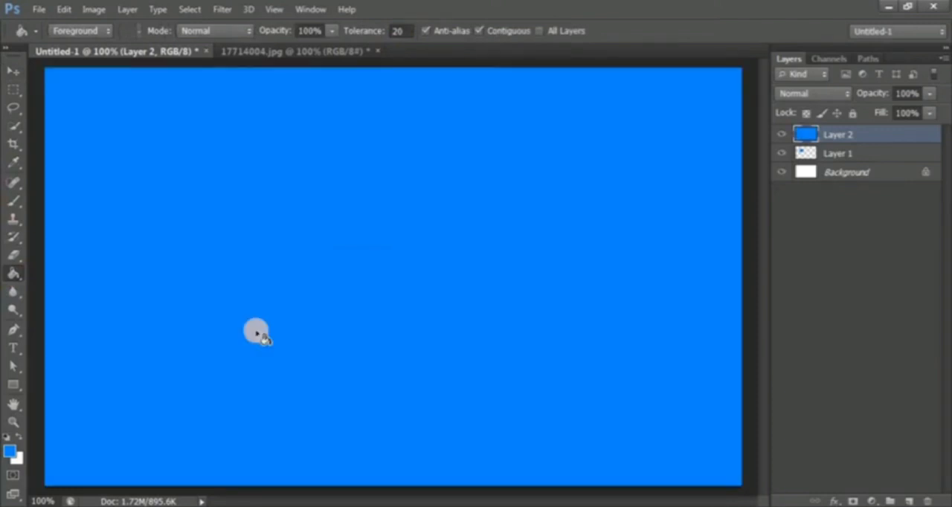
{"action": "key", "text": "ctrl+z"}
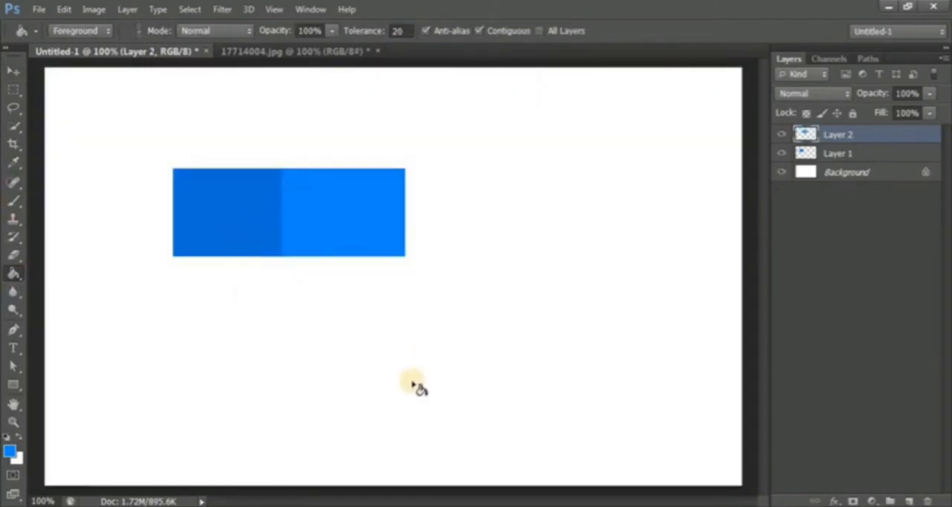
- Merge Layer 1 and Layer 2, try filling the darker blue block with the brighter blue at tolerance 20, and undo the fill
{"action": "left_click", "coordinate": [880, 152], "text": "shift"}
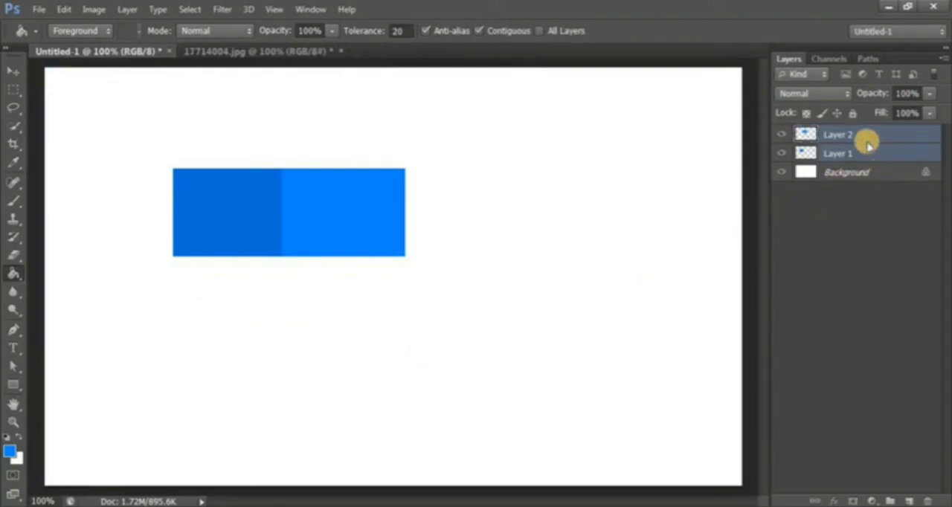
{"action": "key", "text": "ctrl+e"}
{"action": "left_click", "coordinate": [234, 203]}
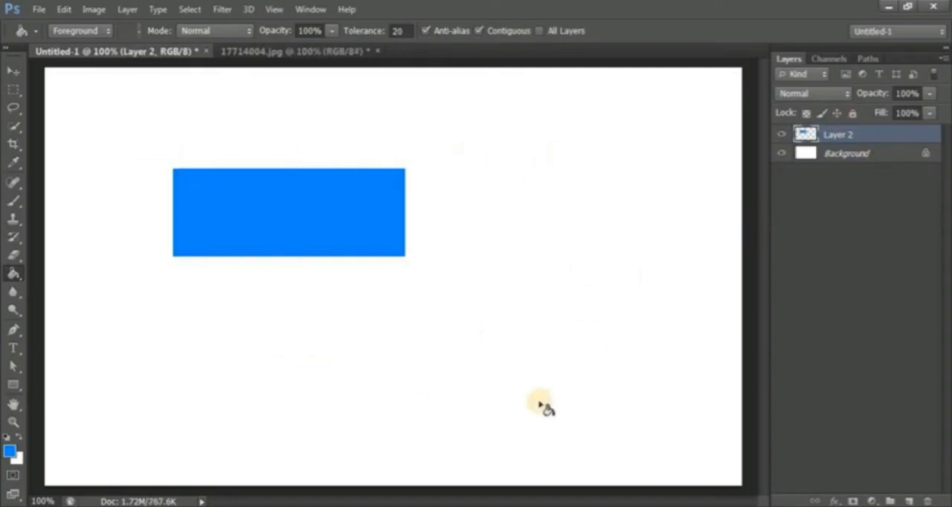
{"action": "key", "text": "ctrl+z"}
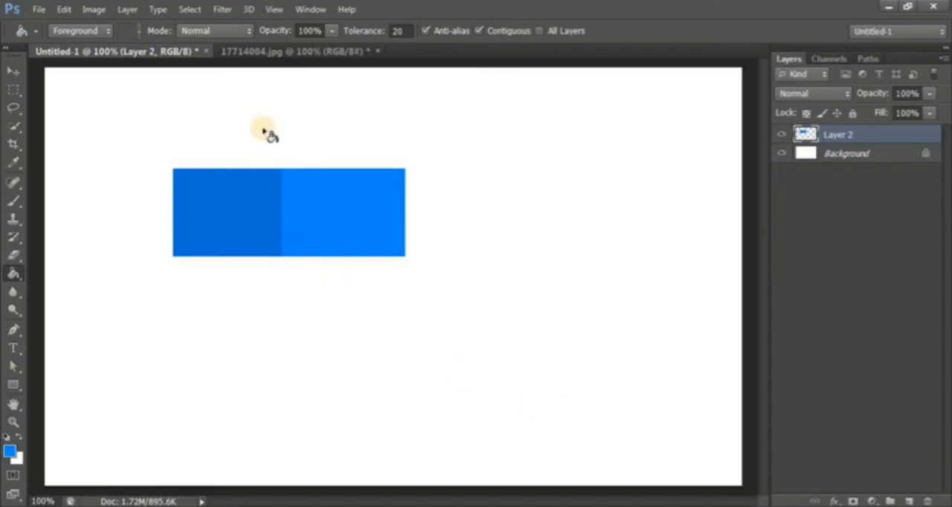
- Change the foreground color to pink, try filling the darker blue block at tolerance 50, and undo the fill
{"action": "left_click", "coordinate": [400, 31]}
{"action": "left_click_drag", "start_coordinate": [342, 55], "coordinate": [340, 55]}
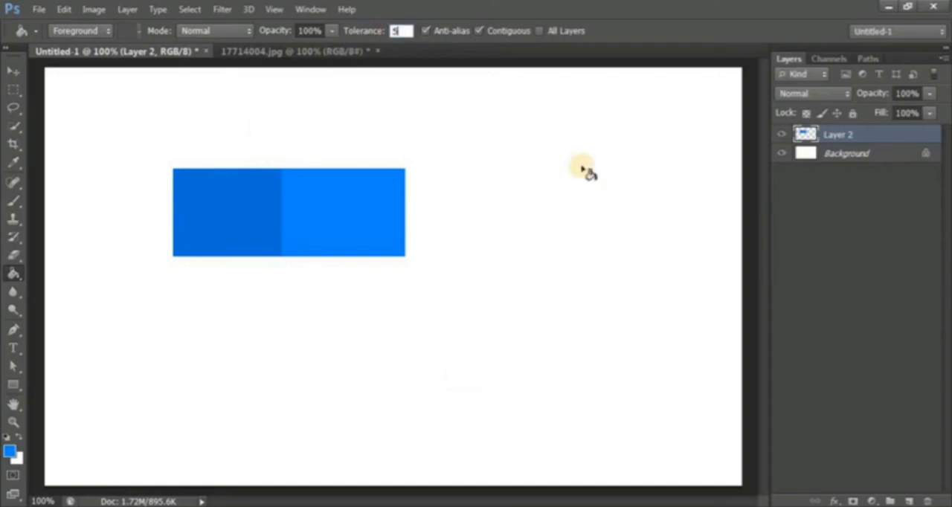
{"action": "key", "text": "Return"}
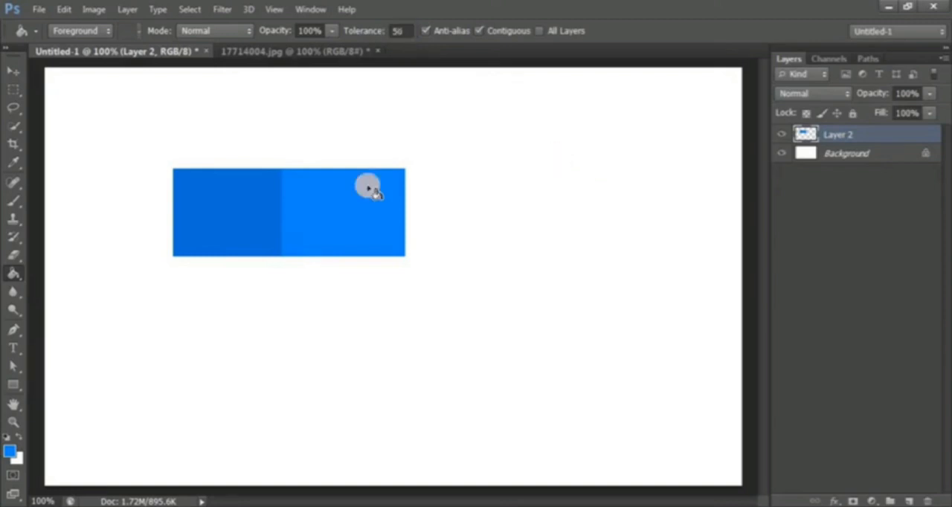
{"action": "left_click", "coordinate": [8, 453]}
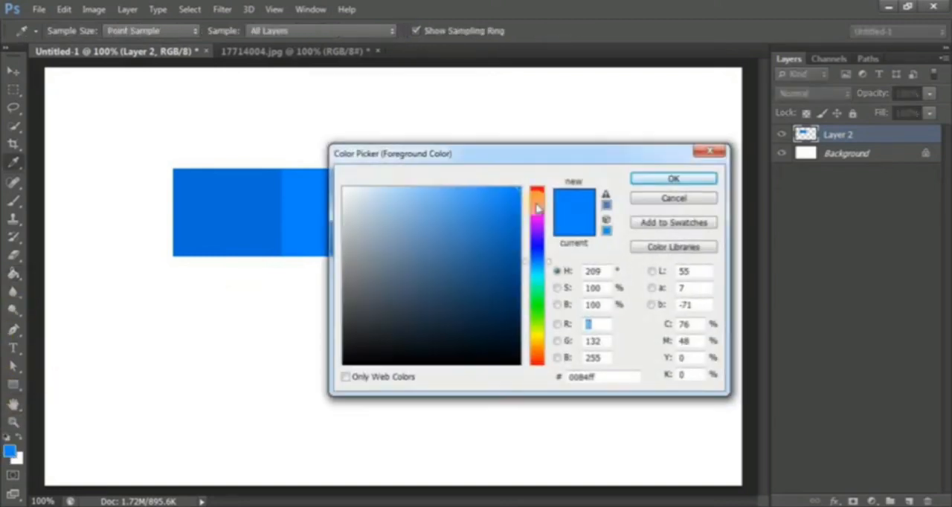
{"action": "left_click", "coordinate": [537, 203]}
{"action": "left_click", "coordinate": [675, 181]}
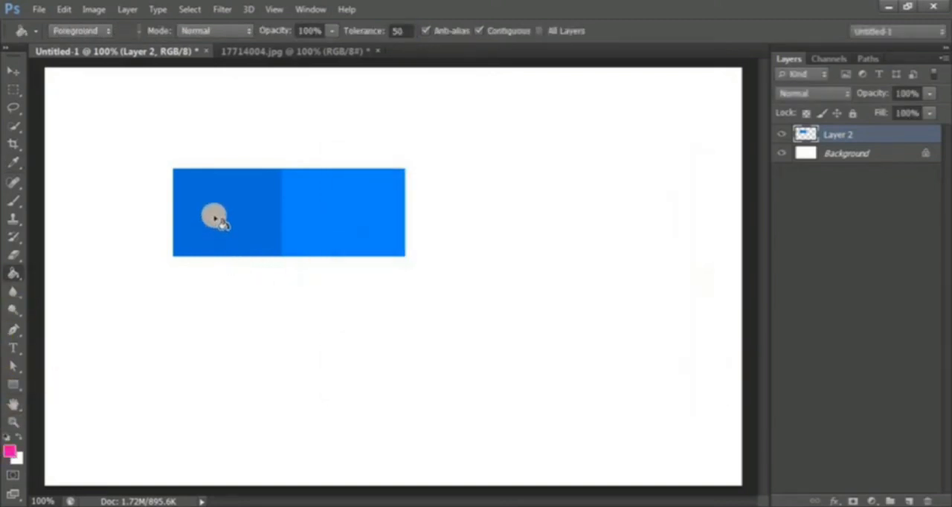
{"action": "left_click", "coordinate": [212, 213]}
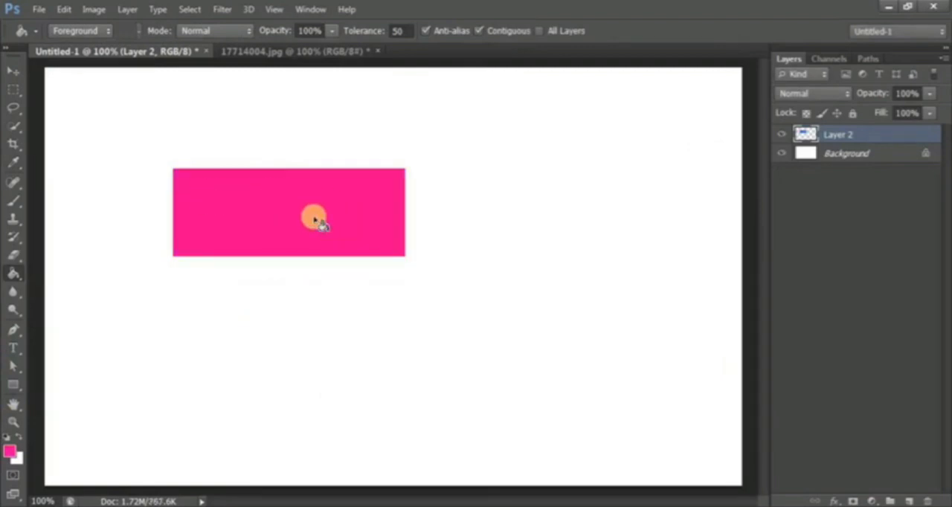
{"action": "key", "text": "ctrl+z"}
- Set the tolerance to 5 and fill the darker blue block with pink, undoing the test fill on the brighter block
{"action": "left_click", "coordinate": [400, 31]}
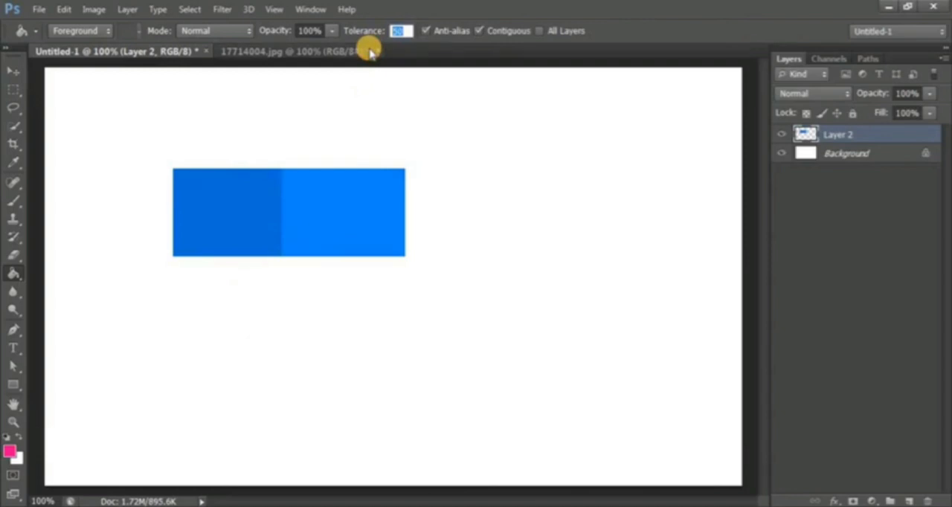
{"action": "type", "text": "5"}
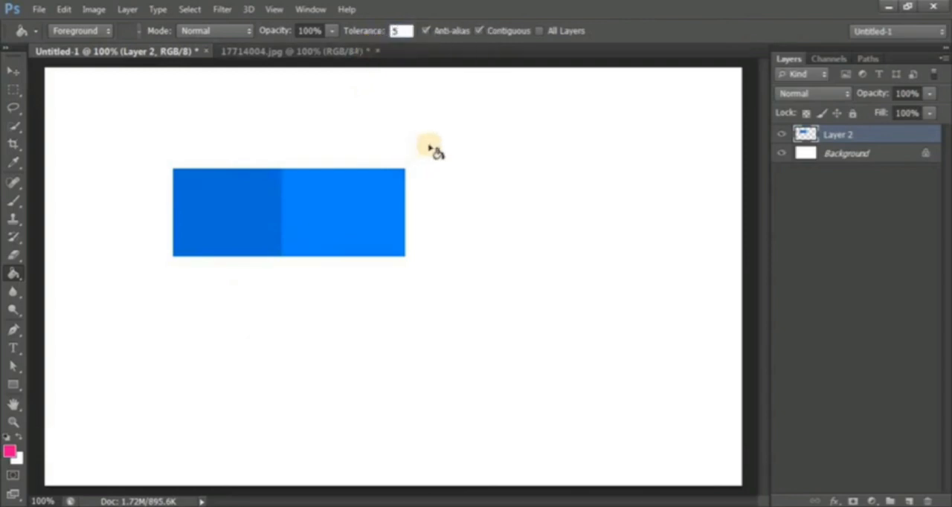
{"action": "left_click", "coordinate": [229, 204]}
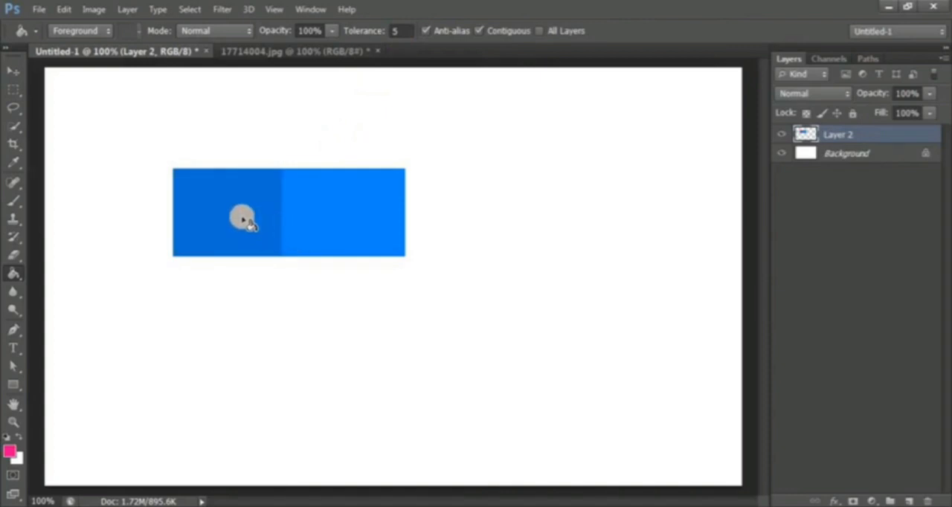
{"action": "left_click", "coordinate": [339, 232]}
{"action": "key", "text": "ctrl+z"}
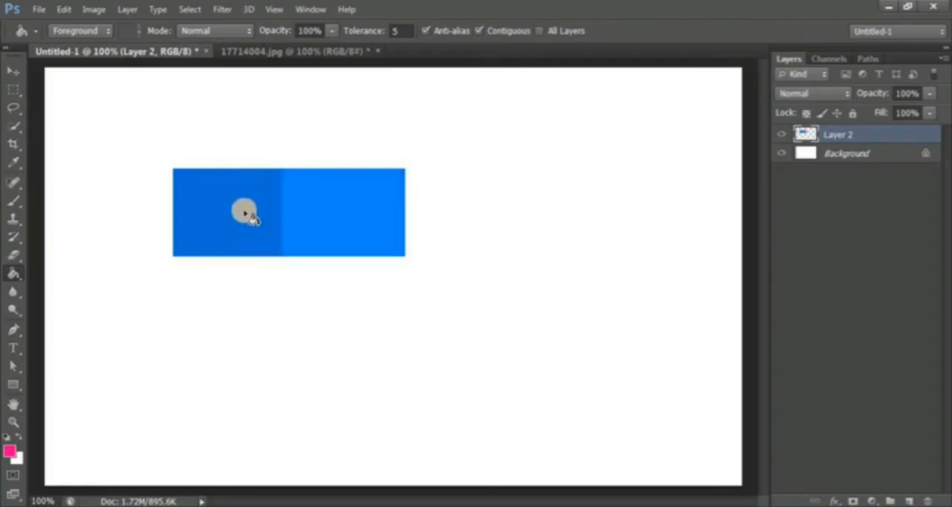
{"action": "left_click", "coordinate": [245, 213]}
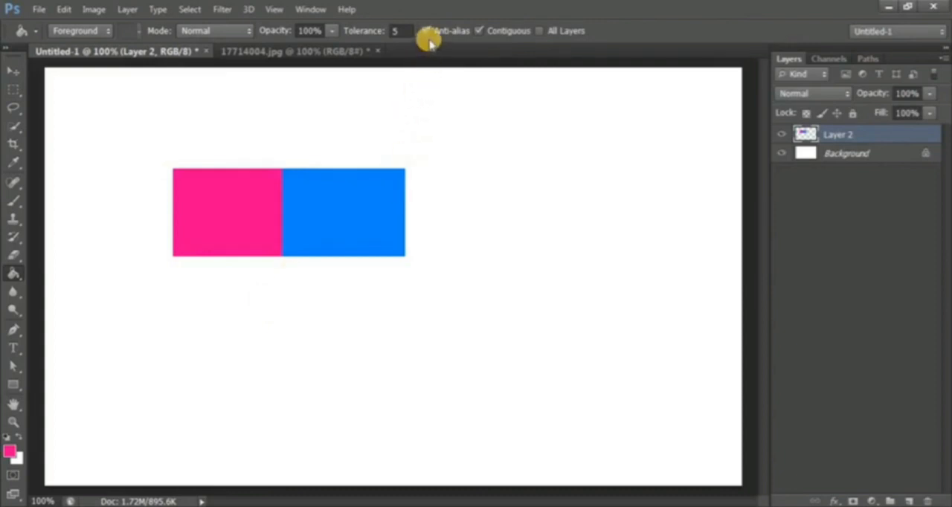
{"action": "left_click", "coordinate": [12, 91]}
{"action": "left_click", "coordinate": [9, 94]}
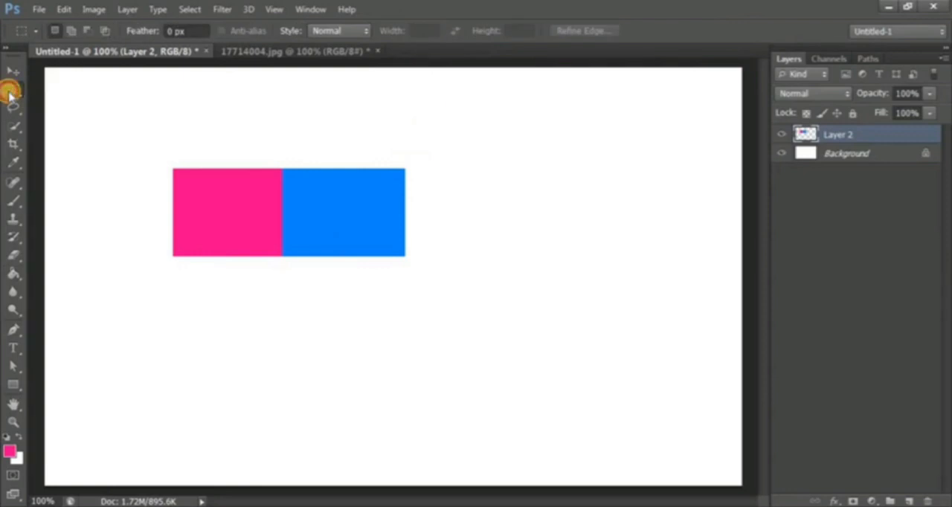
{"action": "left_click", "coordinate": [12, 275]}
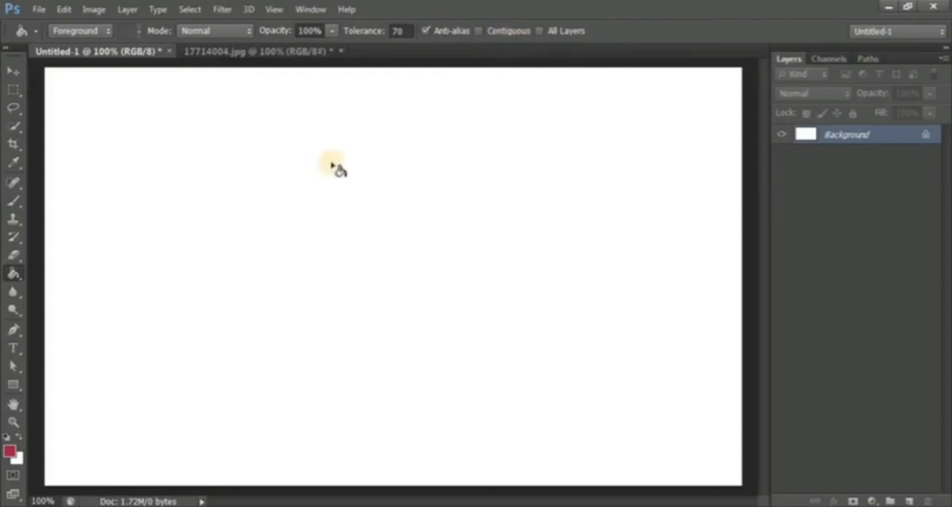
- Draw a rectangular selection on the blank canvas and fill it with the dark crimson foreground color on a new layer
{"action": "left_click", "coordinate": [13, 89]}
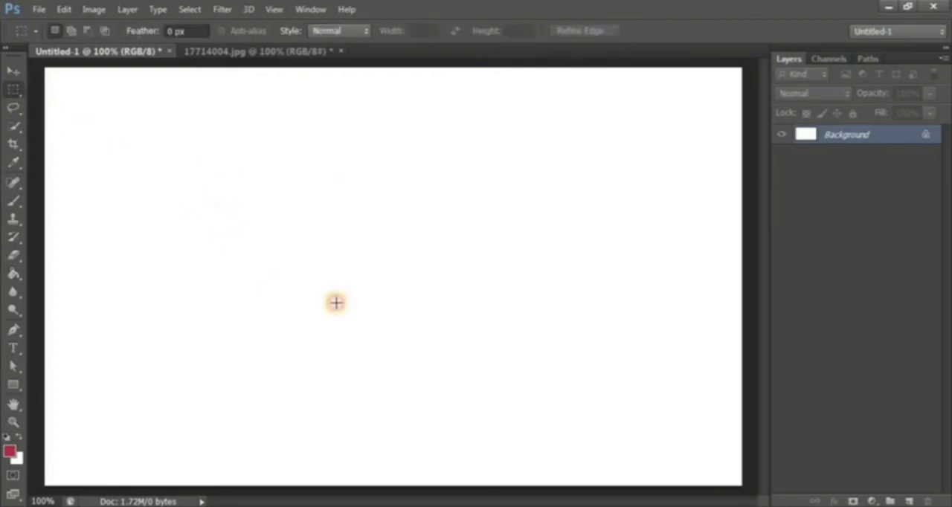
{"action": "left_click_drag", "start_coordinate": [179, 182], "coordinate": [376, 321]}
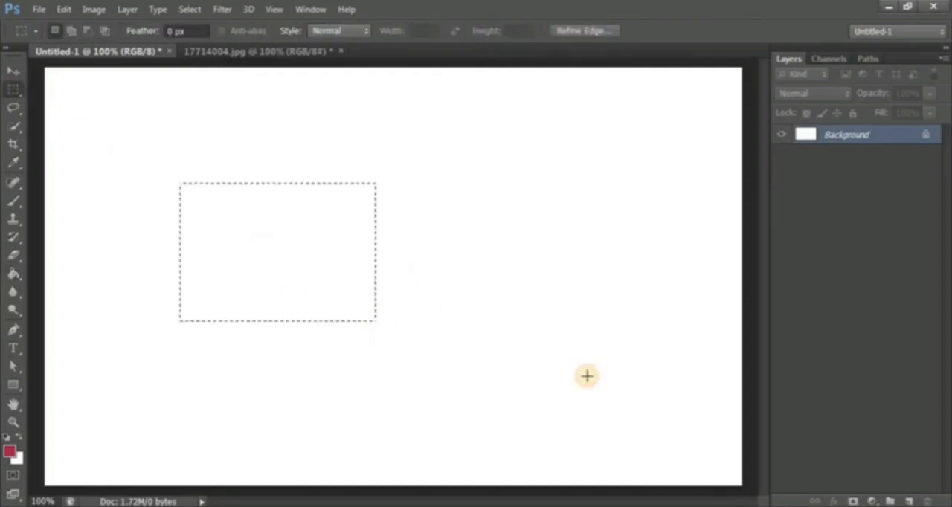
{"action": "left_click", "coordinate": [909, 501]}
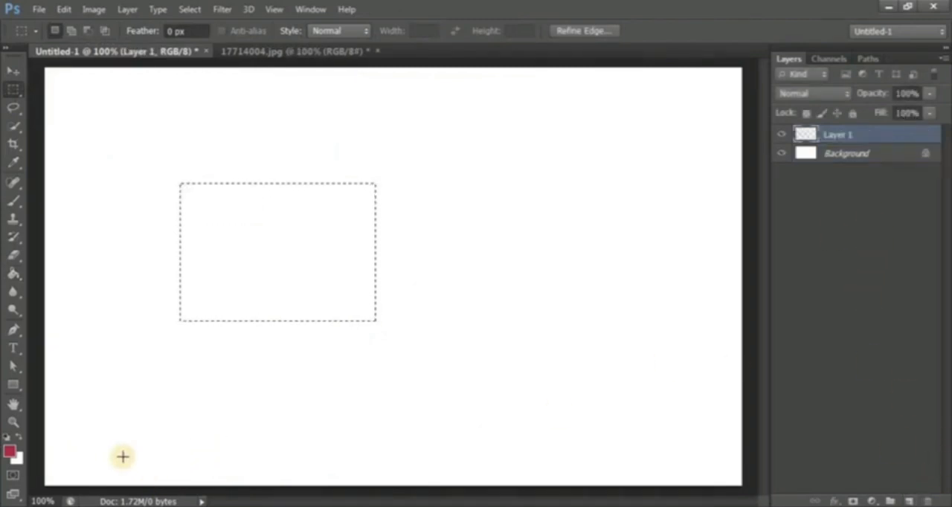
{"action": "key", "text": "alt+BackSpace"}
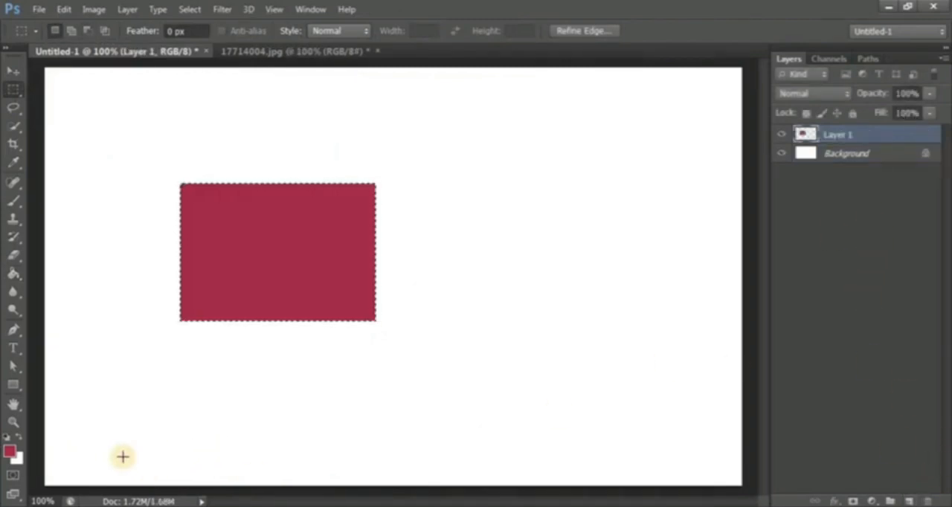
- Add a second layer, set the foreground color to the lighter crimson c92d60, and fill the same rectangular selection with it
{"action": "left_click", "coordinate": [909, 501]}
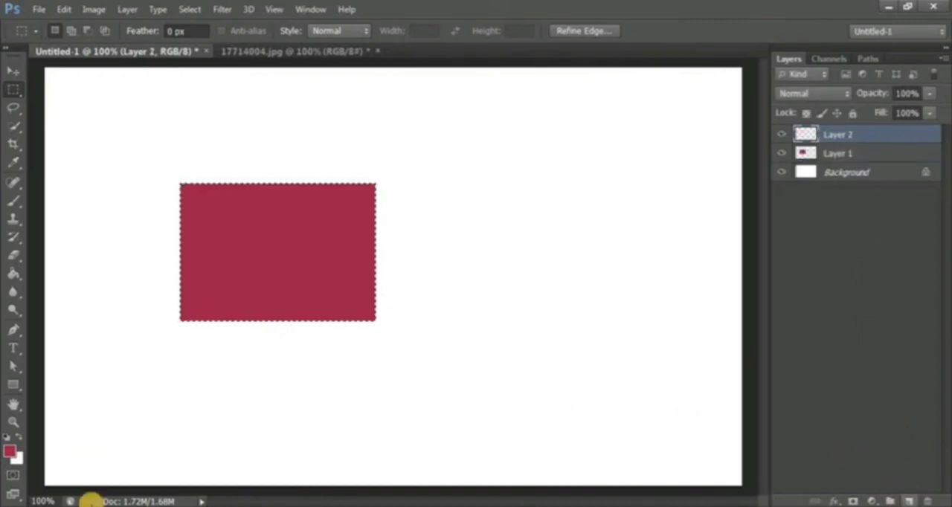
{"action": "left_click", "coordinate": [9, 452]}
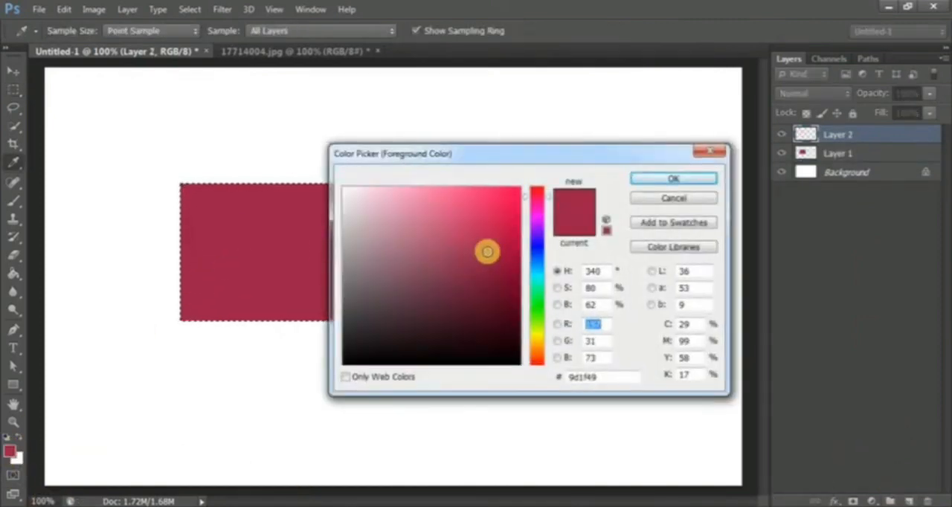
{"action": "left_click", "coordinate": [479, 223]}
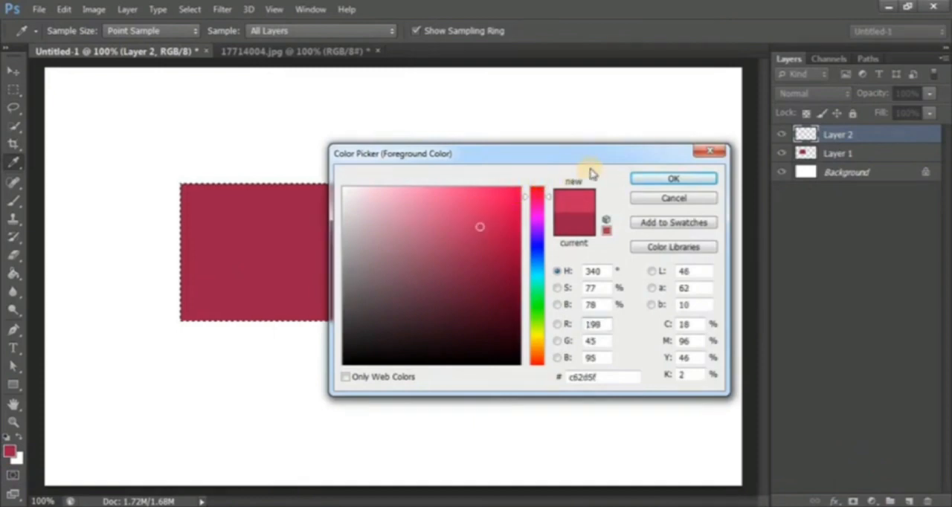
{"action": "left_click", "coordinate": [480, 223]}
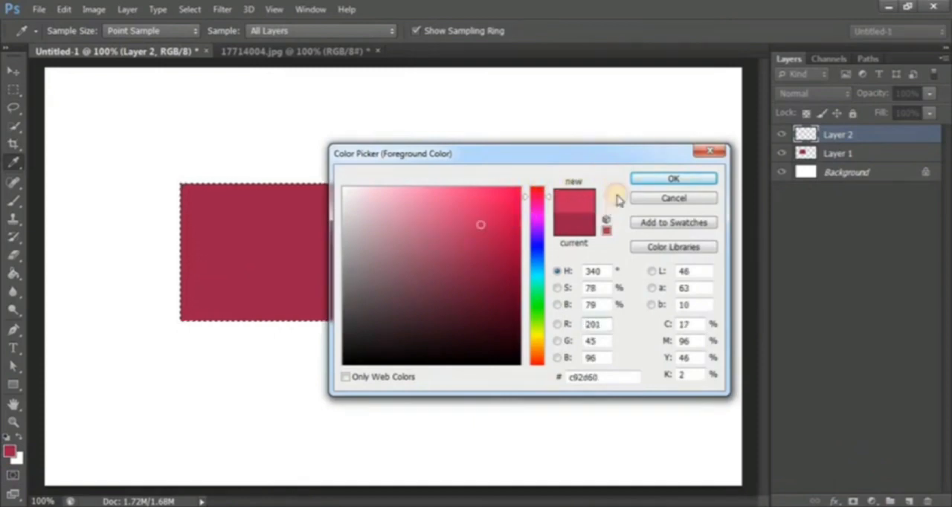
{"action": "left_click", "coordinate": [664, 180]}
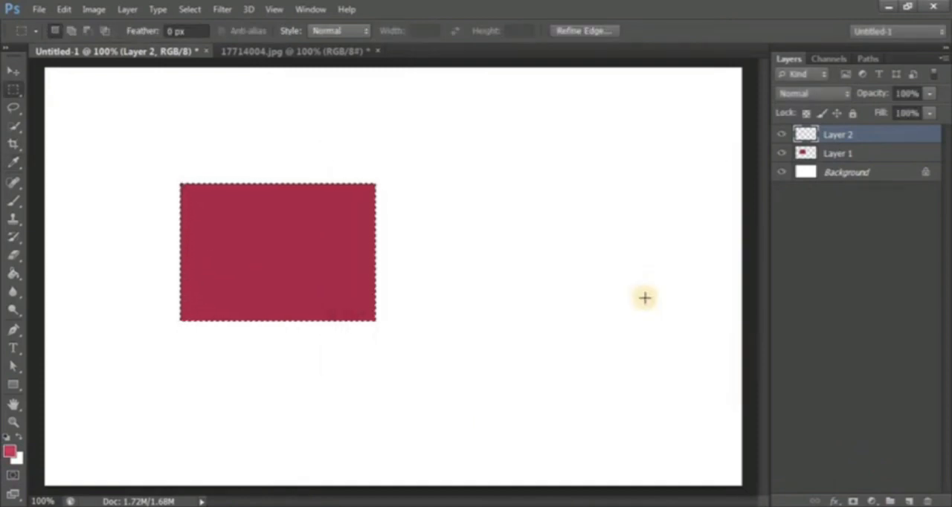
{"action": "key", "text": "alt+BackSpace"}
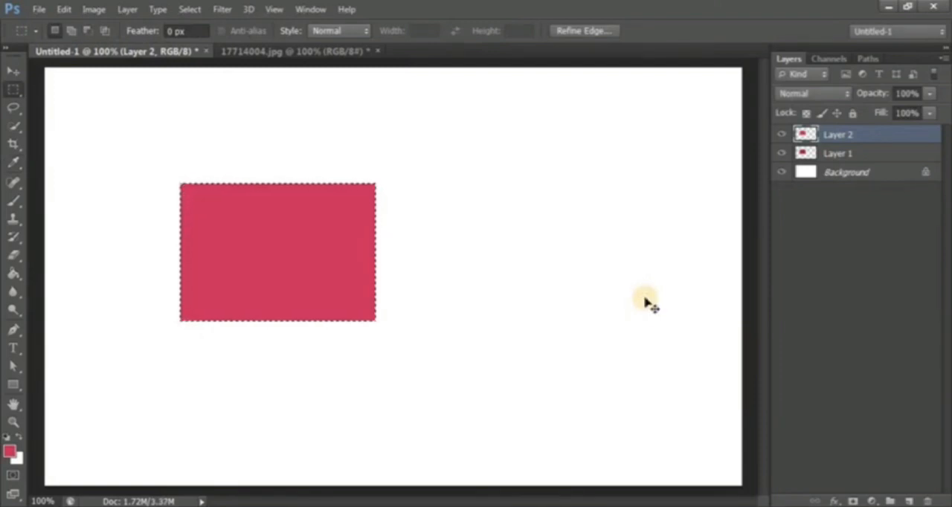
- Deselect and move the two crimson blocks side by side near the canvas top, the darker one left, with a narrow gap between them
{"action": "key", "text": "ctrl+d"}
{"action": "left_click", "coordinate": [14, 71]}
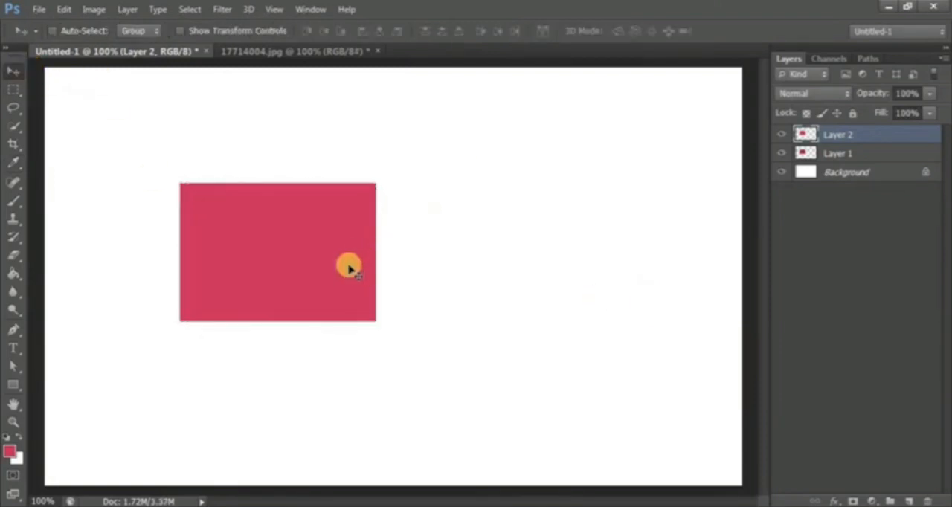
{"action": "left_click_drag", "start_coordinate": [347, 265], "coordinate": [587, 166]}
{"action": "left_click", "coordinate": [863, 153]}
{"action": "left_click_drag", "start_coordinate": [318, 259], "coordinate": [345, 168]}
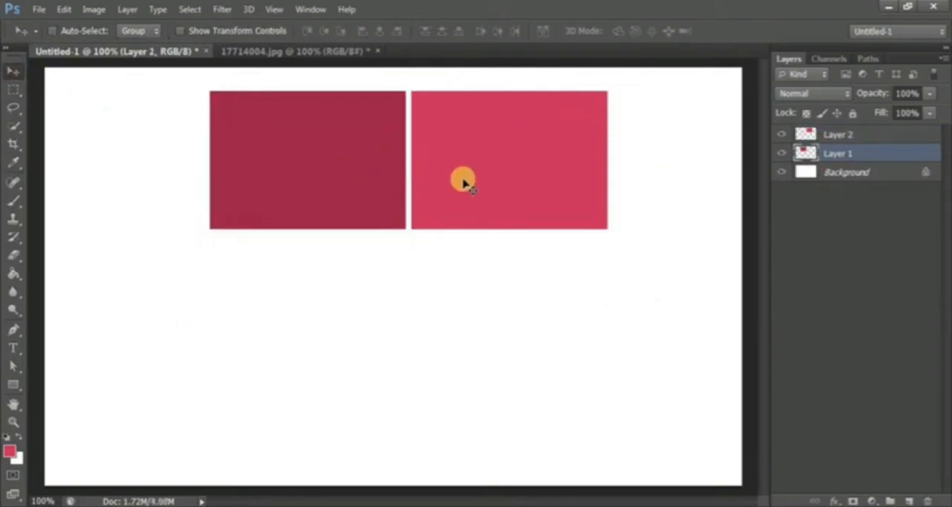
- Duplicate Layer 1 and Layer 2 together and move the copies straight down, just below the original pair
{"action": "left_click", "coordinate": [838, 135], "text": "shift"}
{"action": "key", "text": "g"}
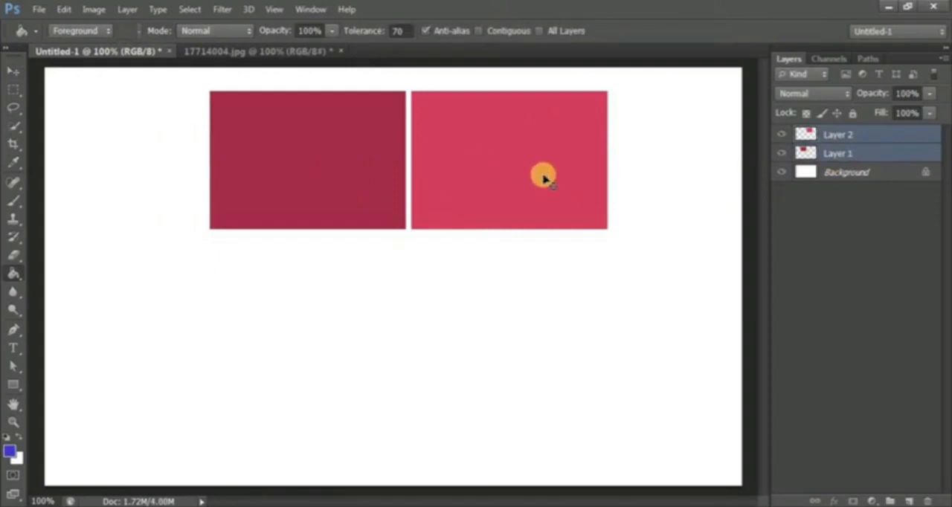
{"action": "key", "text": "ctrl+j"}
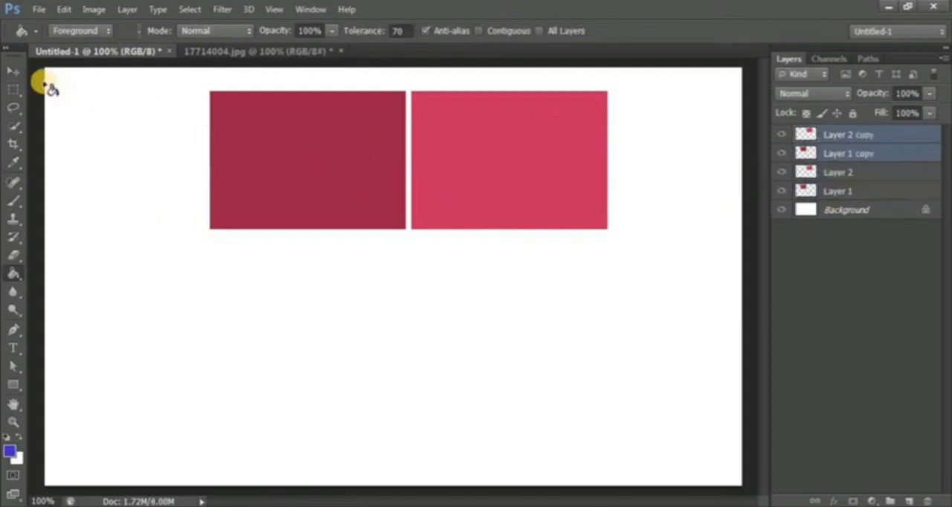
{"action": "left_click", "coordinate": [13, 71]}
{"action": "left_click_drag", "start_coordinate": [335, 170], "coordinate": [336, 319]}
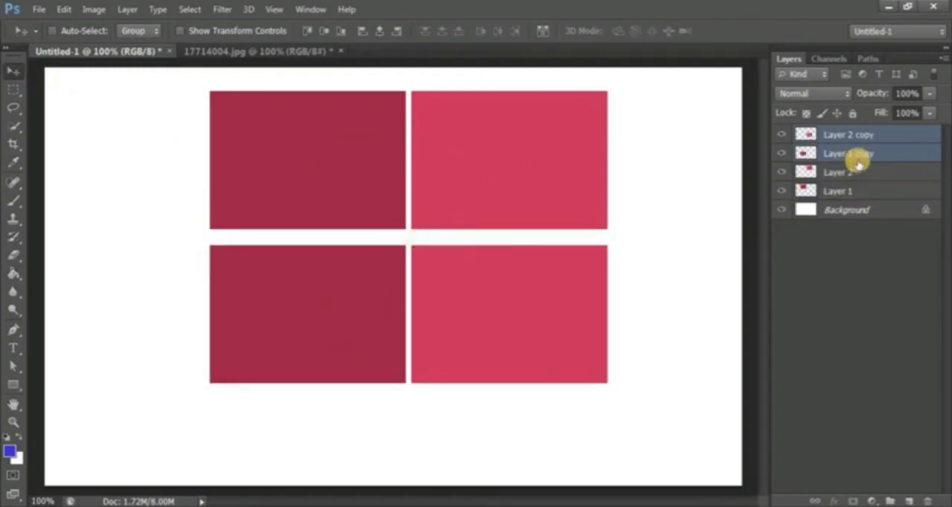
- Move the Layer 1 copy right until it touches the lighter block, and merge the two copied layers
{"action": "left_click", "coordinate": [892, 151]}
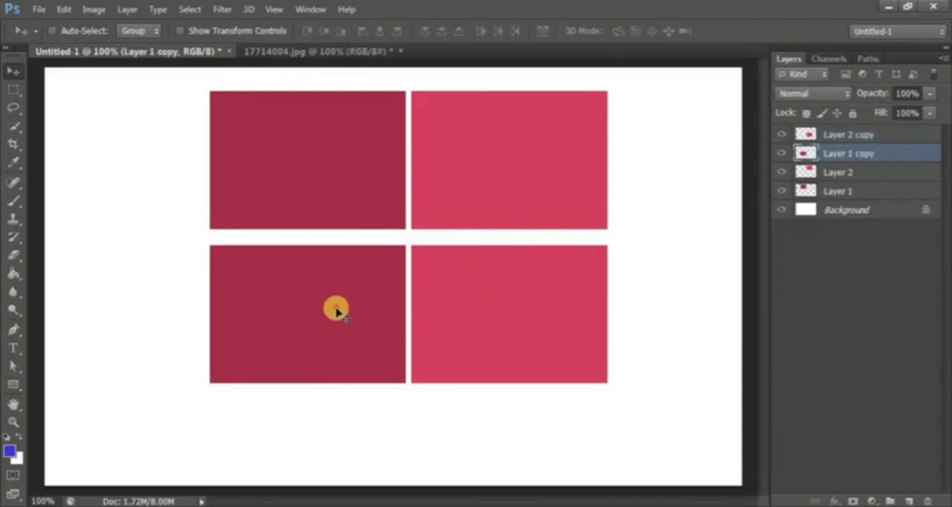
{"action": "left_click_drag", "start_coordinate": [336, 310], "coordinate": [341, 311]}
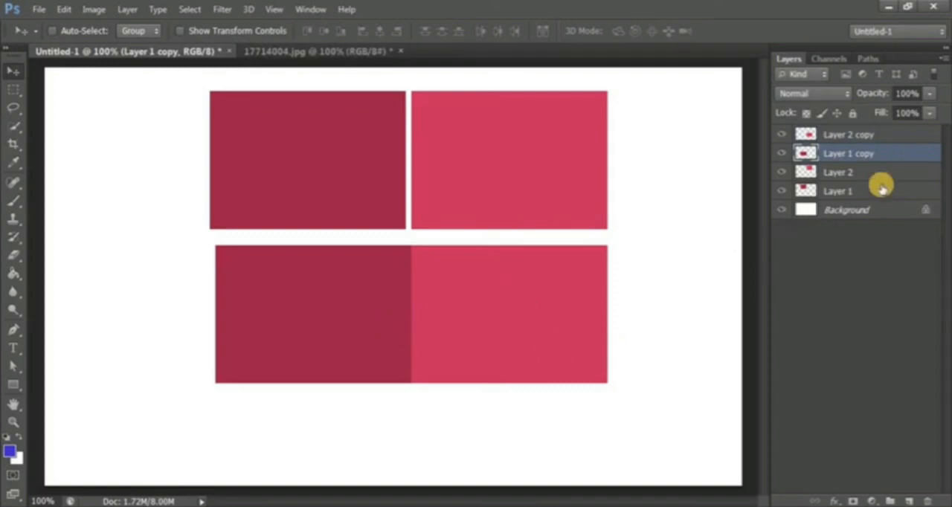
{"action": "left_click", "coordinate": [904, 141], "text": "shift"}
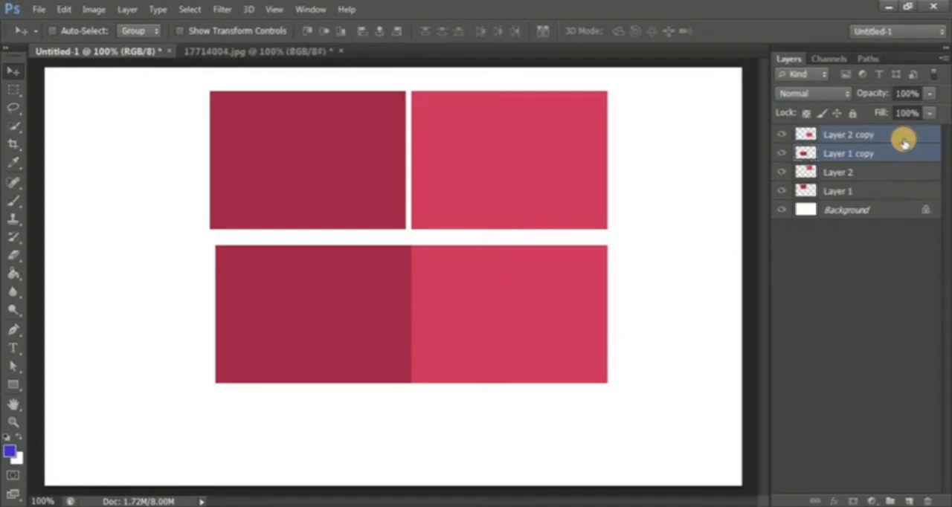
{"action": "right_click", "coordinate": [903, 142]}
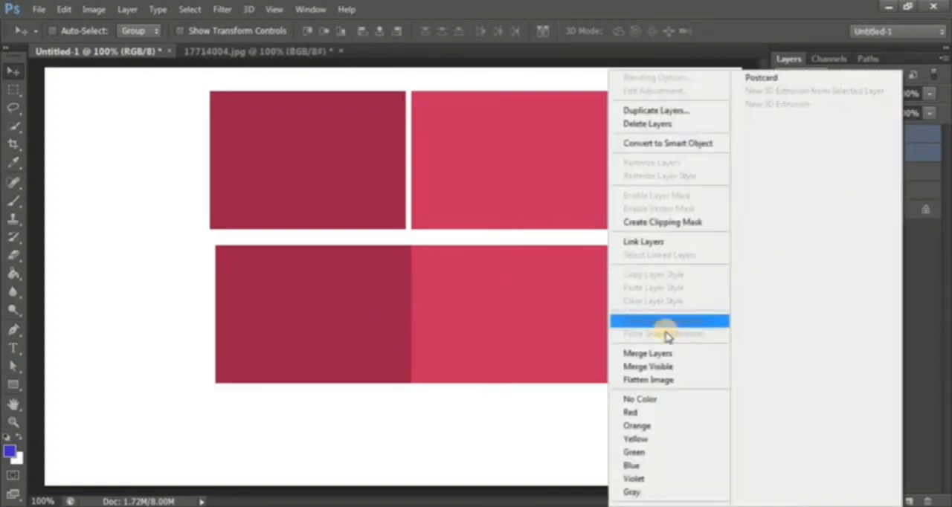
{"action": "left_click", "coordinate": [658, 354]}
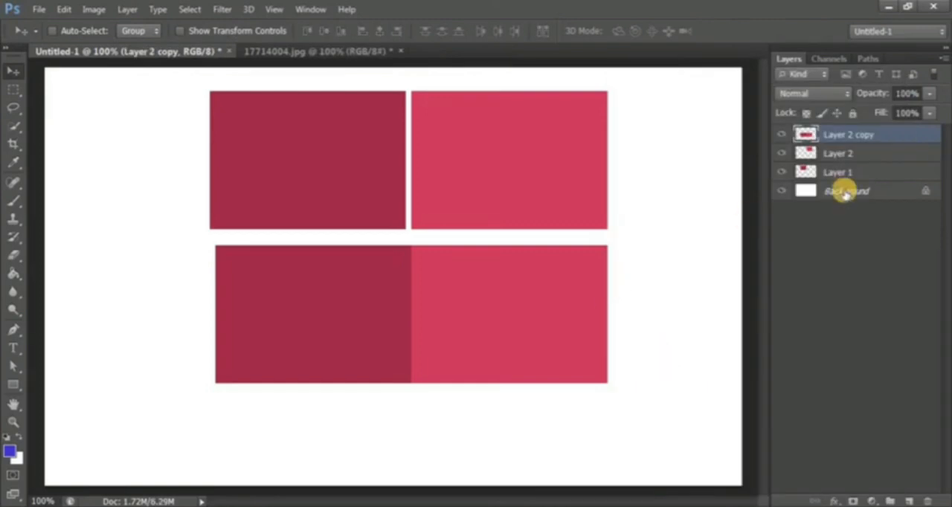
- Merge Layer 1 and Layer 2 so the two separated crimson blocks share one layer
{"action": "left_click", "coordinate": [864, 155]}
{"action": "left_click", "coordinate": [865, 171], "text": "shift"}
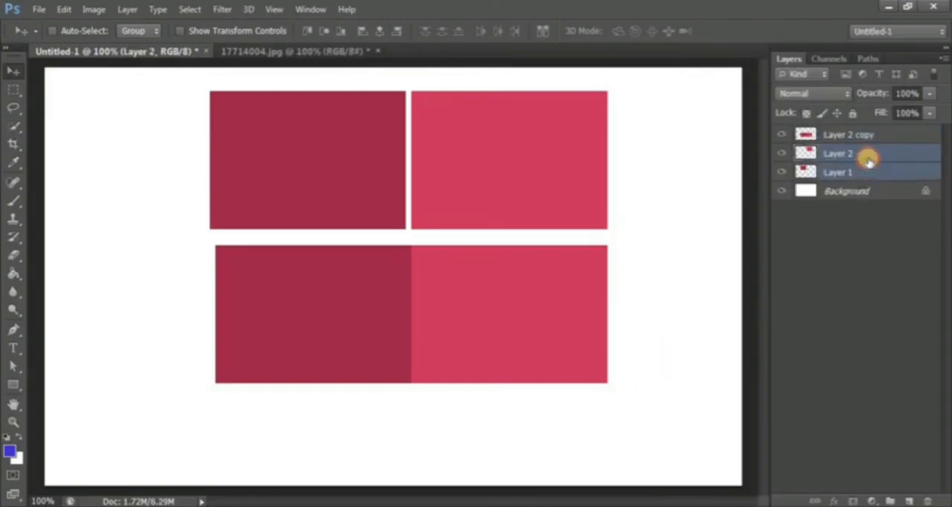
{"action": "right_click", "coordinate": [866, 151]}
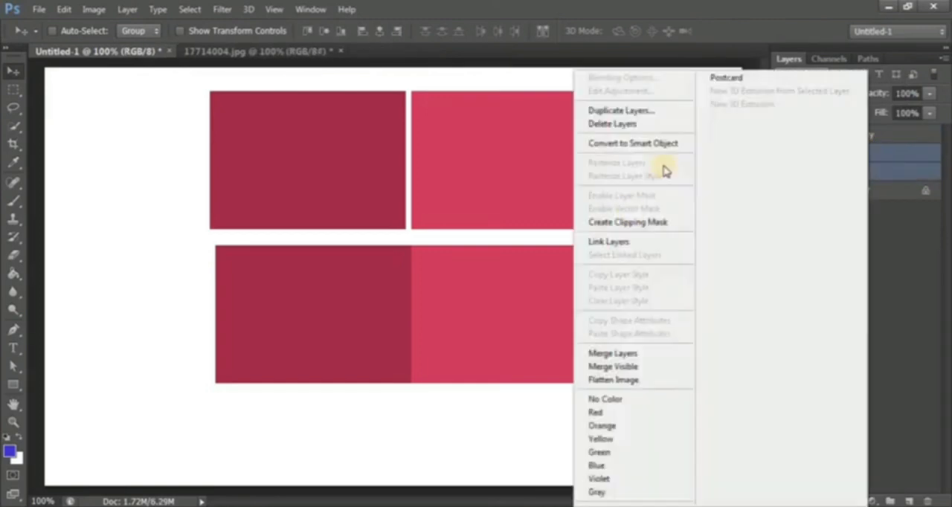
{"action": "left_click", "coordinate": [620, 356]}
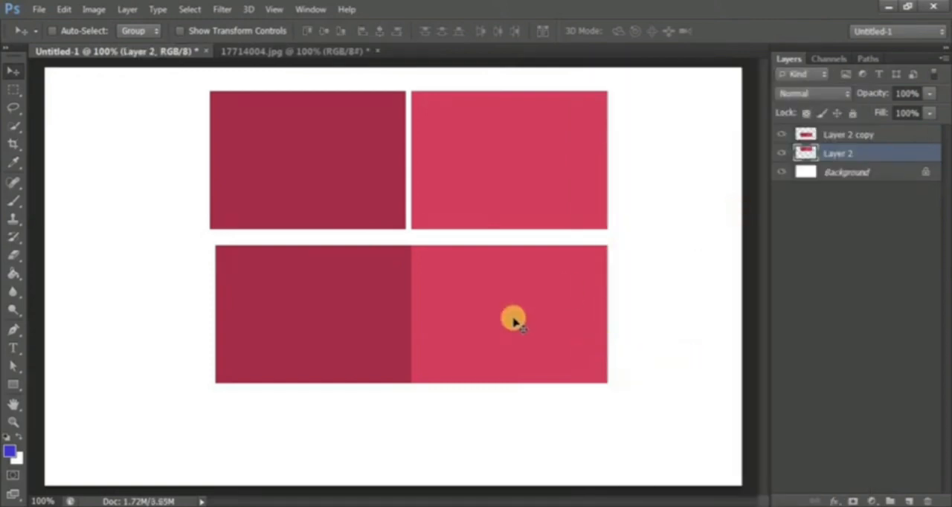
- Nudge the upper pair slightly up, and move the Layer 2 copy pair down, aligning its left edge with the upper pair
{"action": "mouse_move", "coordinate": [513, 320]}
{"action": "left_mouse_down"}
{"action": "mouse_move", "coordinate": [493, 335]}
{"action": "mouse_move", "coordinate": [527, 312]}
{"action": "mouse_move", "coordinate": [511, 319]}
{"action": "left_mouse_up"}
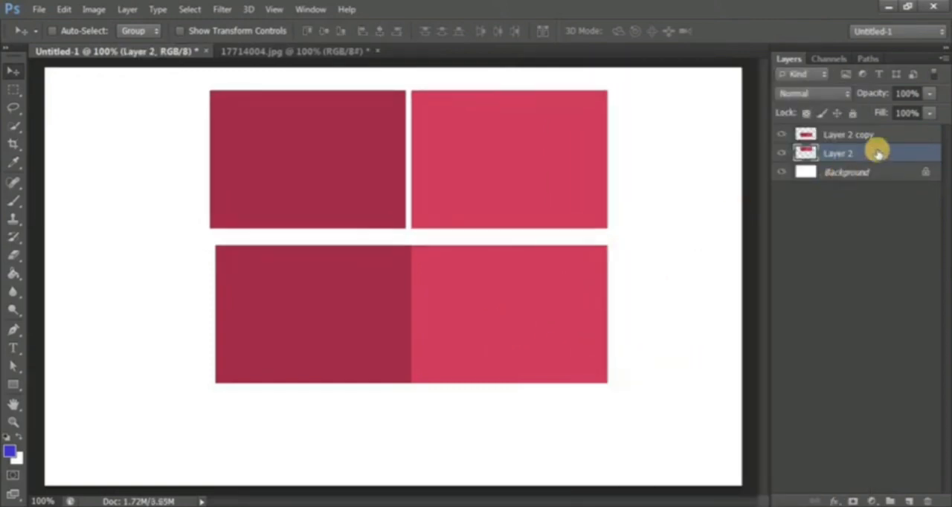
{"action": "left_click", "coordinate": [848, 134]}
{"action": "left_click_drag", "start_coordinate": [493, 380], "coordinate": [506, 377]}
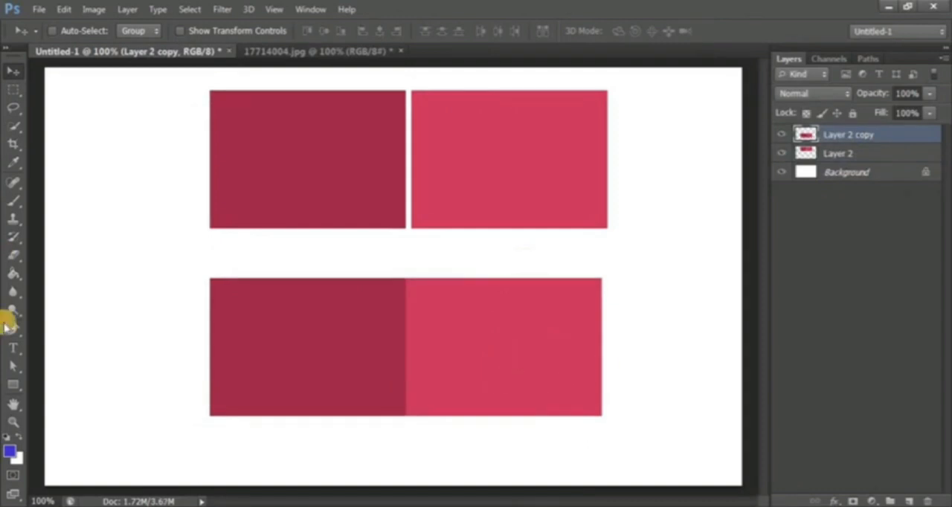
- Try filling the dark block of Layer 2 copy with blue using the Paint Bucket at tolerance 70, and undo the fill
{"action": "left_click", "coordinate": [14, 275]}
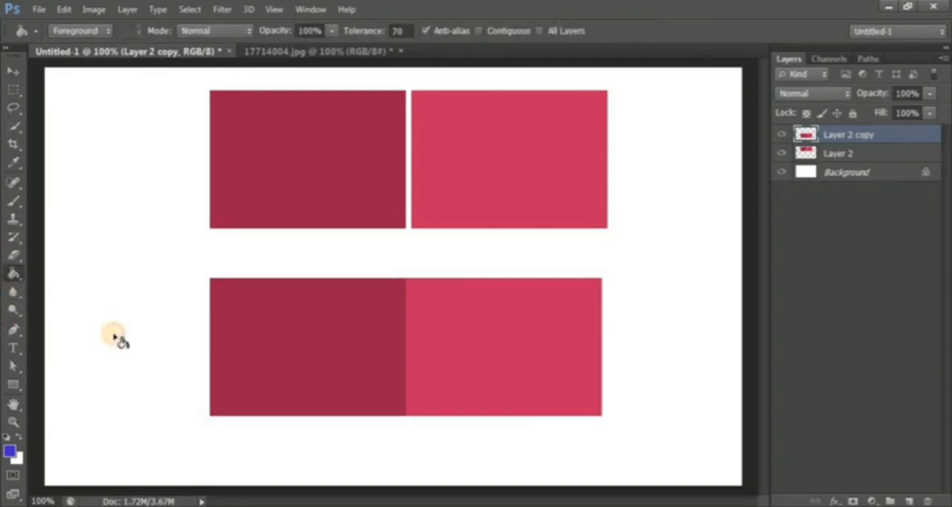
{"action": "left_click", "coordinate": [781, 136]}
{"action": "left_click", "coordinate": [781, 137]}
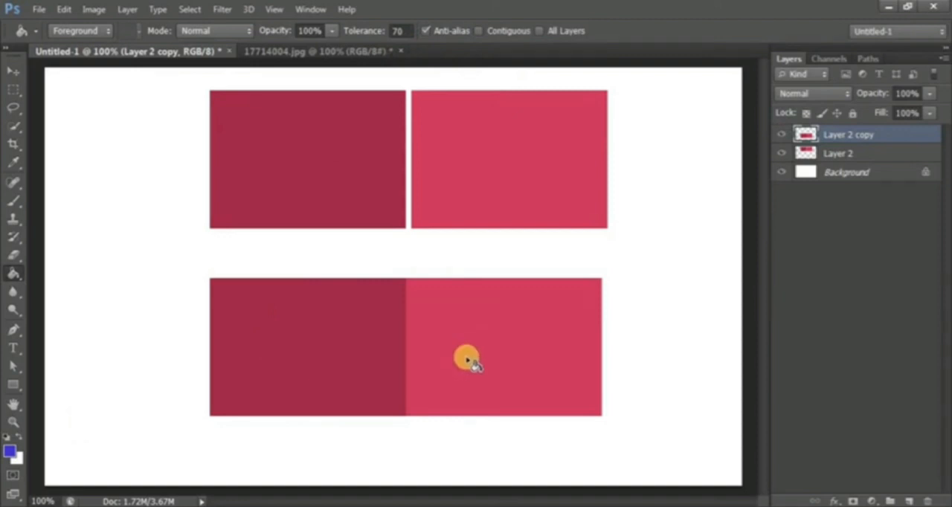
{"action": "left_click", "coordinate": [283, 353]}
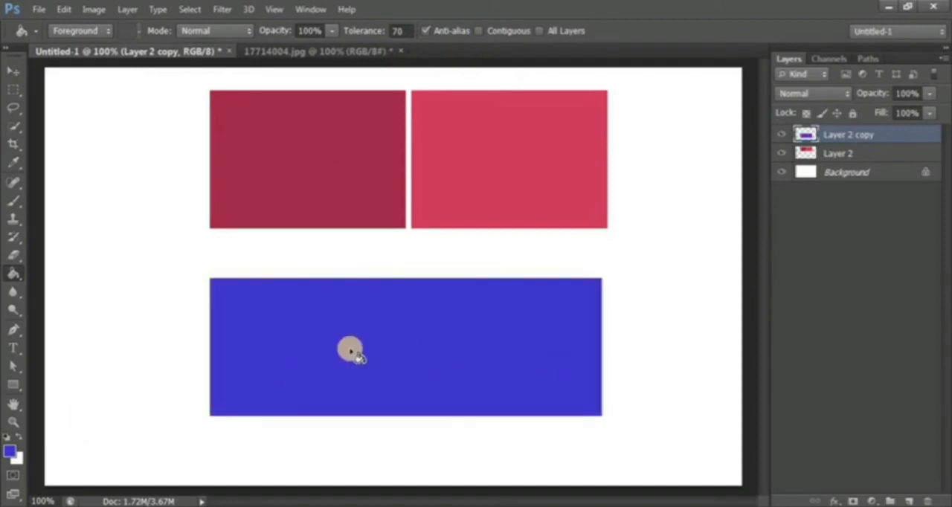
{"action": "key", "text": "ctrl+z"}
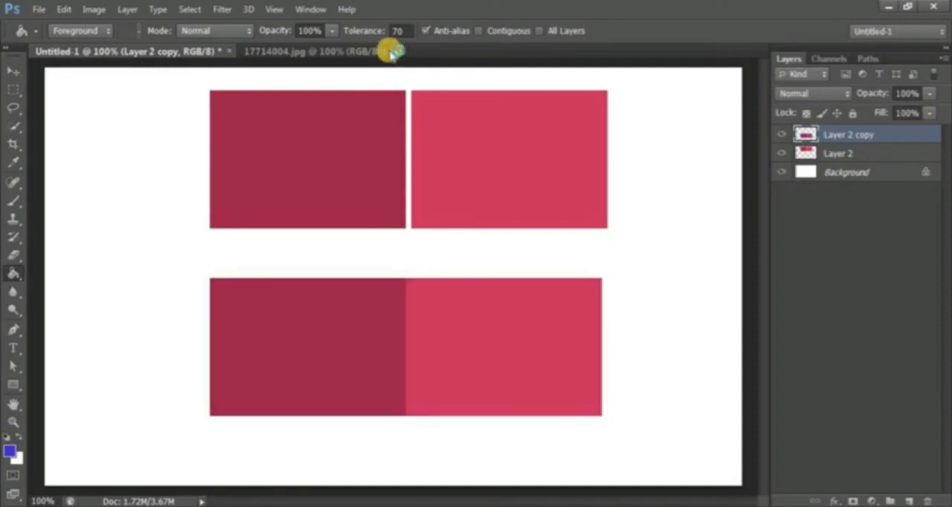
- Set the tolerance to 5, try the blue fill on the lower dark block again, and undo it
{"action": "left_click", "coordinate": [394, 30]}
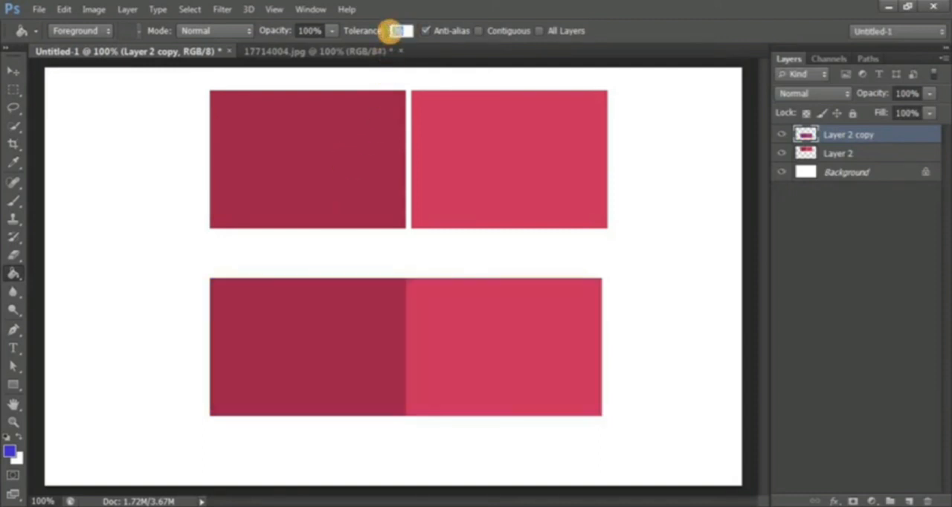
{"action": "type", "text": "5"}
{"action": "left_click", "coordinate": [312, 355]}
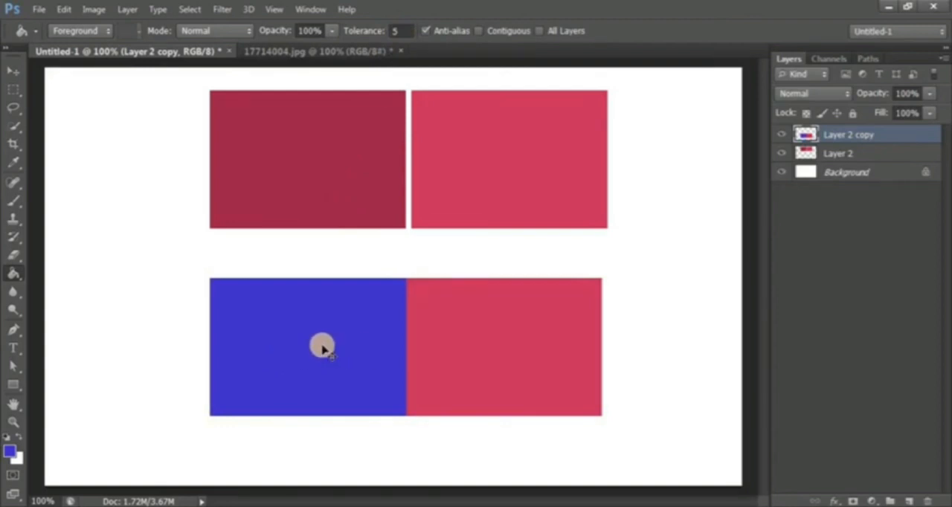
{"action": "key", "text": "ctrl+z"}
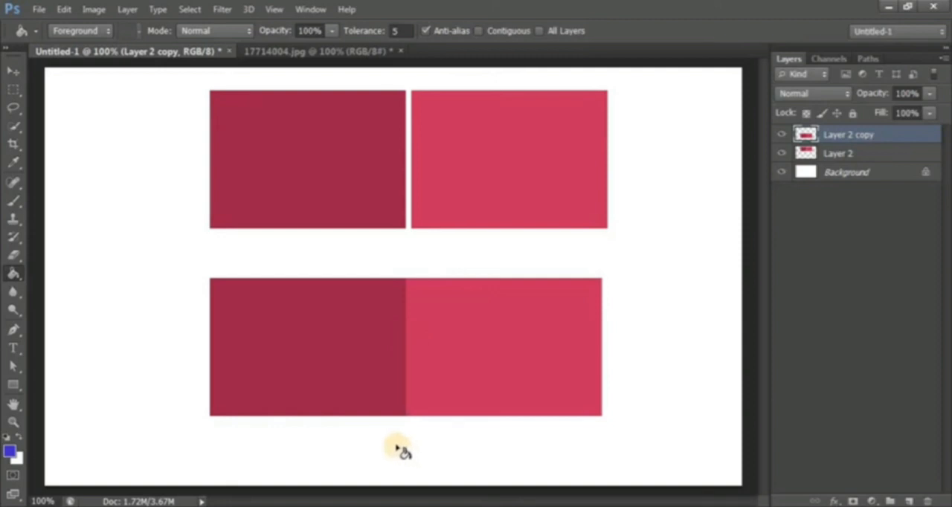
- On Layer 2, test the blue fill on the dark block without Contiguous and with Contiguous at tolerance 80, undoing each fill
{"action": "left_click", "coordinate": [839, 154]}
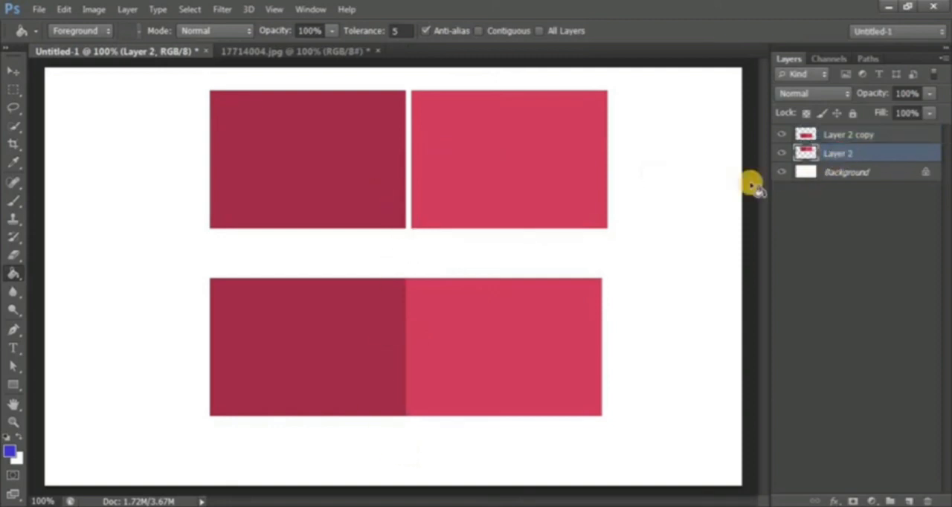
{"action": "left_click", "coordinate": [307, 154]}
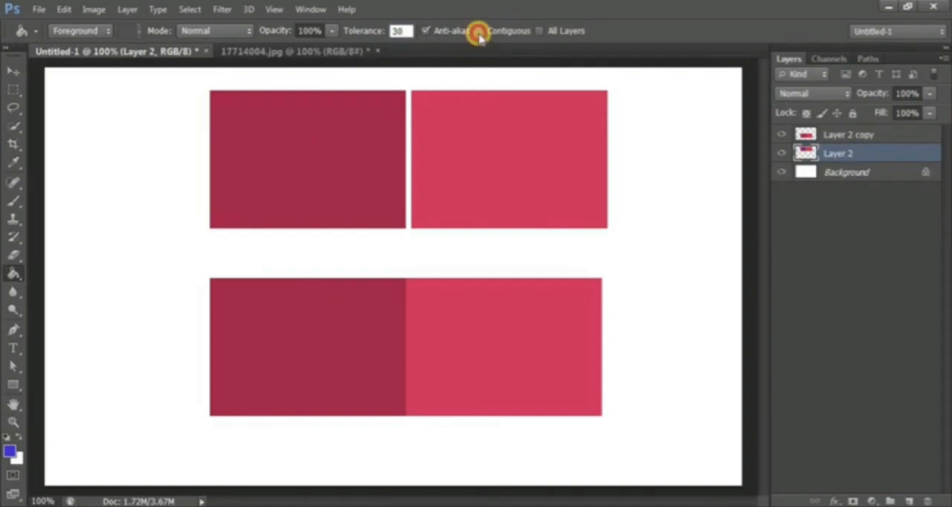
{"action": "left_click", "coordinate": [480, 34]}
{"action": "left_click_drag", "start_coordinate": [408, 33], "coordinate": [370, 42]}
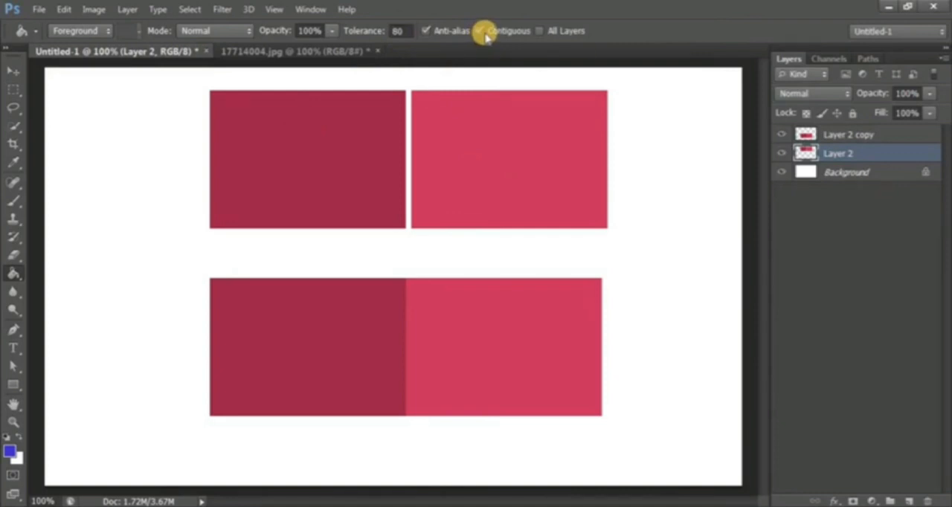
{"action": "left_click", "coordinate": [292, 145]}
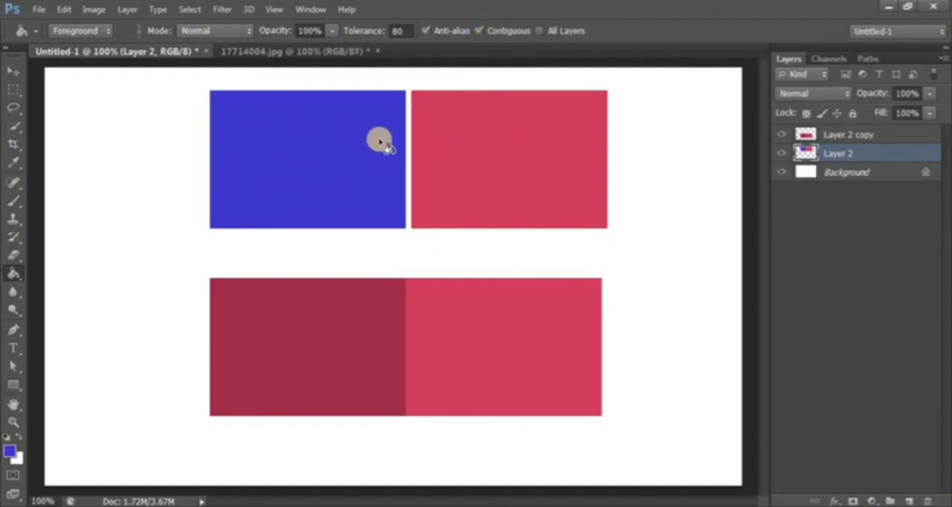
{"action": "key", "text": "ctrl+z"}
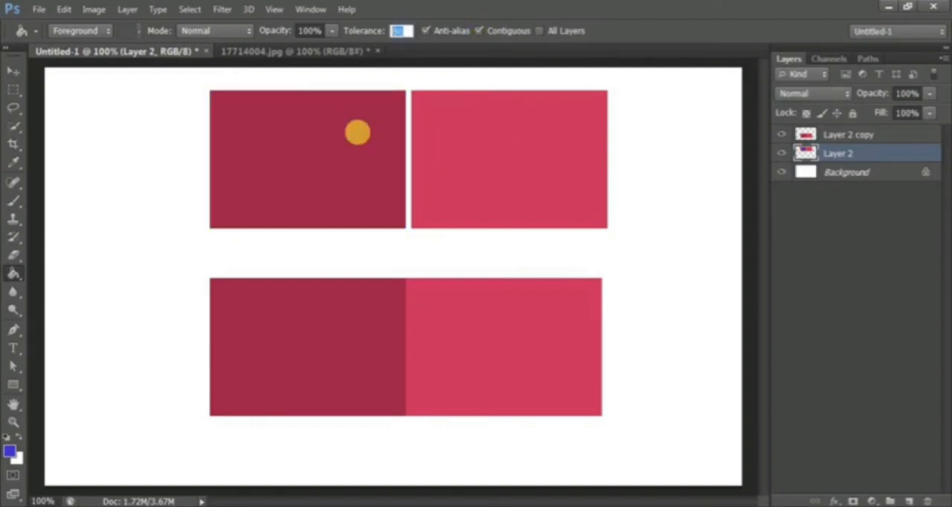
- Set the tolerance to 100 and, with Contiguous on, fill the dark blocks of Layer 2 and Layer 2 copy with blue
{"action": "left_click", "coordinate": [399, 31]}
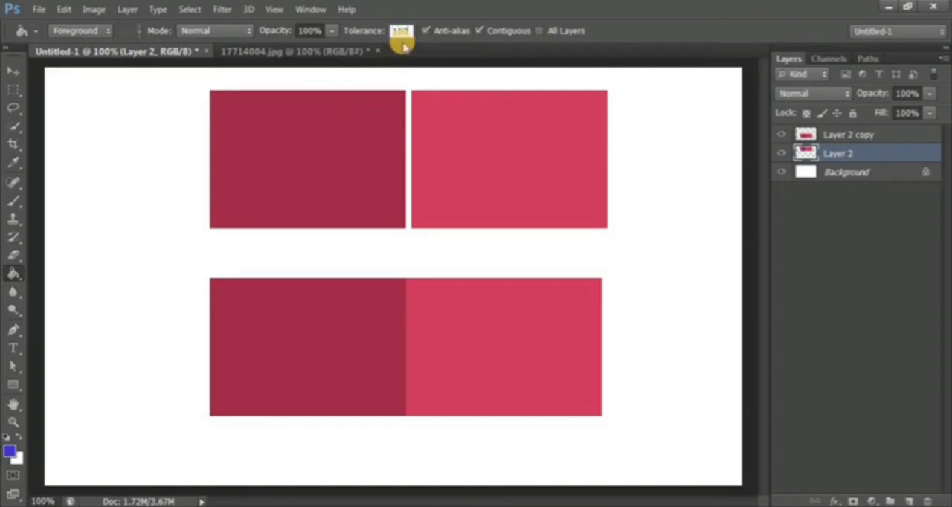
{"action": "left_click", "coordinate": [319, 128]}
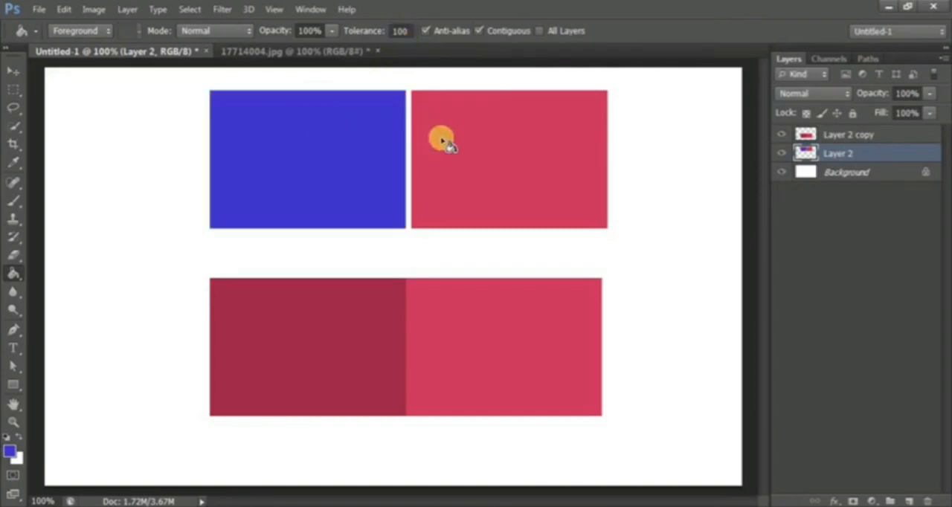
{"action": "left_click", "coordinate": [882, 139]}
{"action": "left_click", "coordinate": [319, 361]}
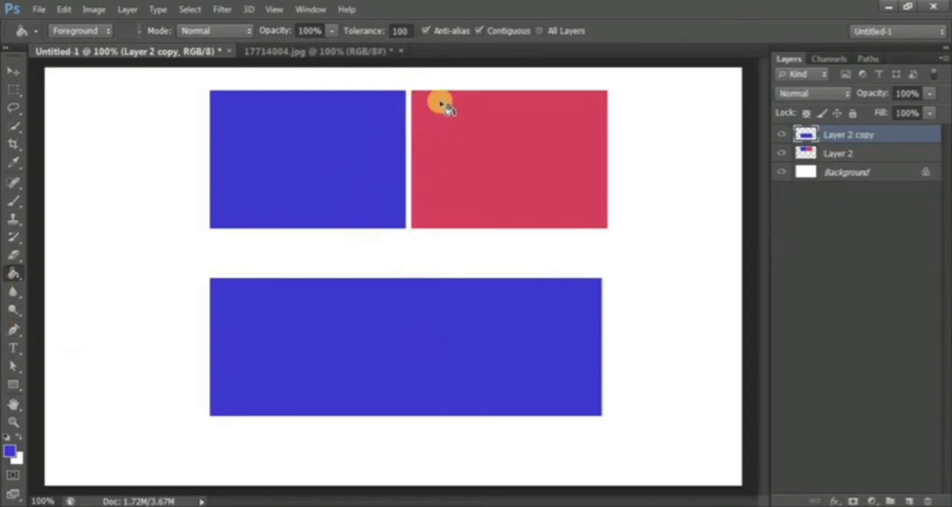
- Turn Contiguous off, try filling the dark block of Layer 2 with blue, and undo the fill
{"action": "left_click", "coordinate": [480, 32]}
{"action": "left_click", "coordinate": [524, 334]}
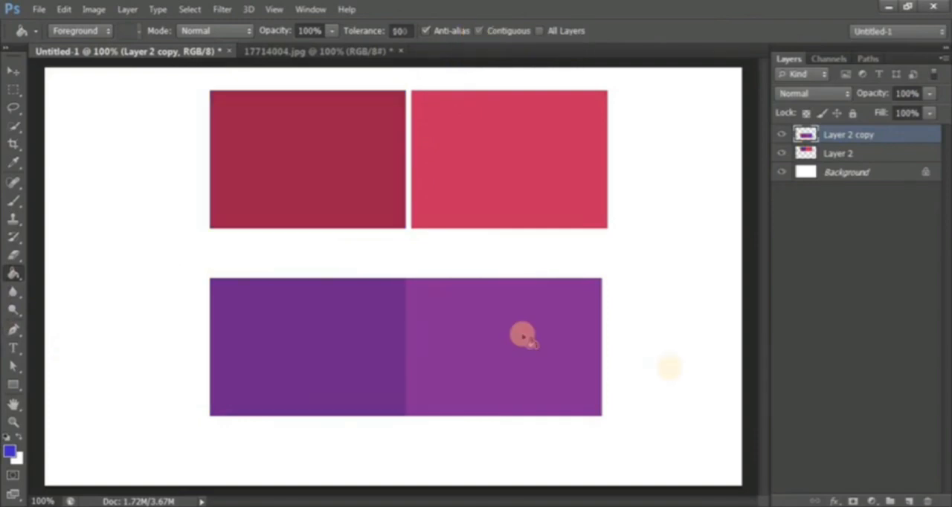
{"action": "left_click", "coordinate": [868, 154]}
{"action": "left_click", "coordinate": [282, 141]}
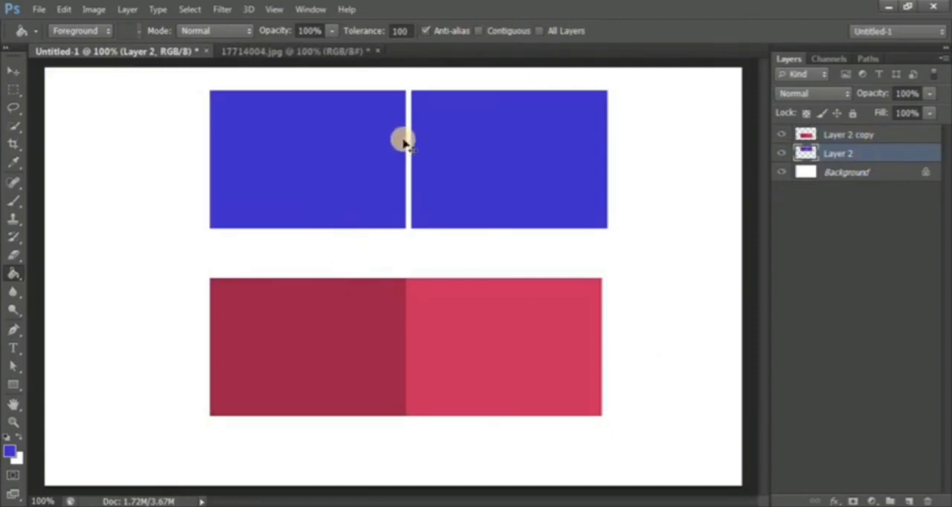
{"action": "key", "text": "ctrl+z"}
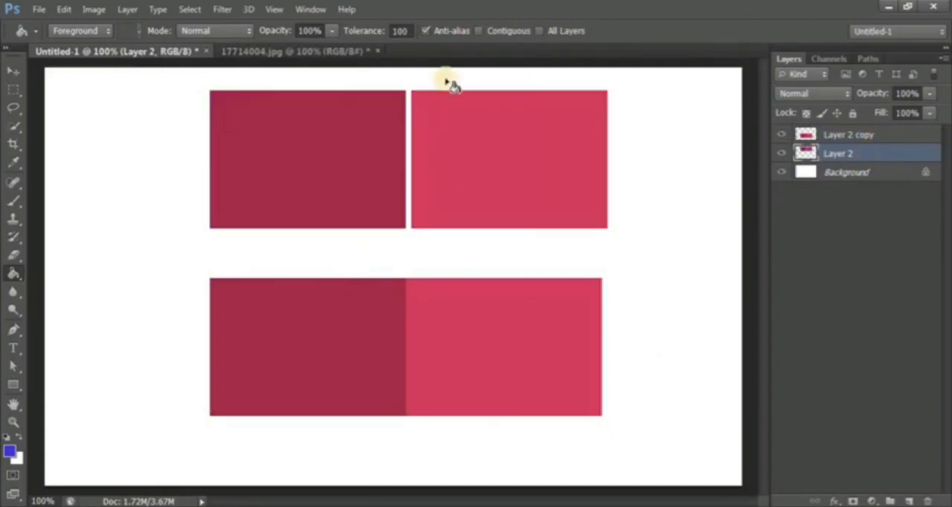
- Turn Contiguous on, repeat the blue fill on the dark block of Layer 2, and undo it
{"action": "left_click", "coordinate": [479, 32]}
{"action": "left_click", "coordinate": [316, 124]}
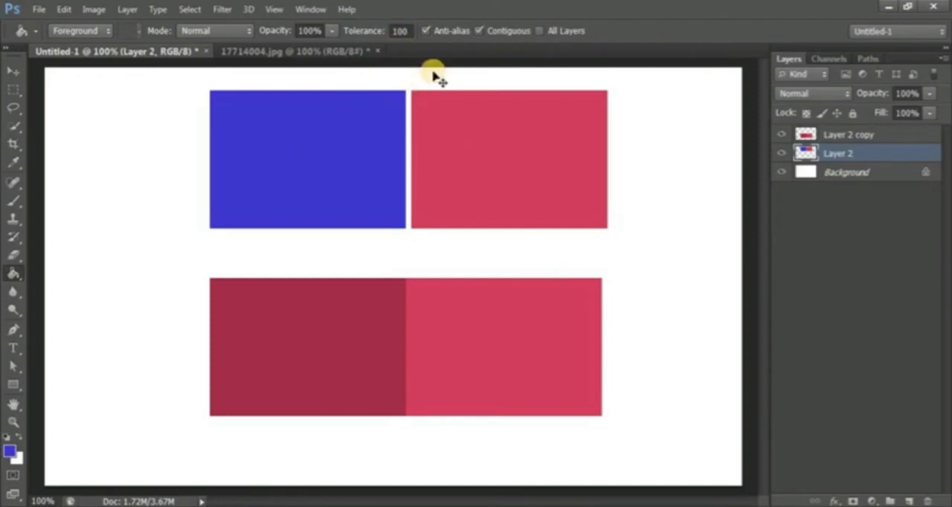
{"action": "key", "text": "ctrl+z"}
- Turn Contiguous off again and fill both blocks of the upper pair with blue
{"action": "left_click", "coordinate": [479, 30]}
{"action": "left_click", "coordinate": [401, 156]}
{"action": "left_click", "coordinate": [298, 147]}
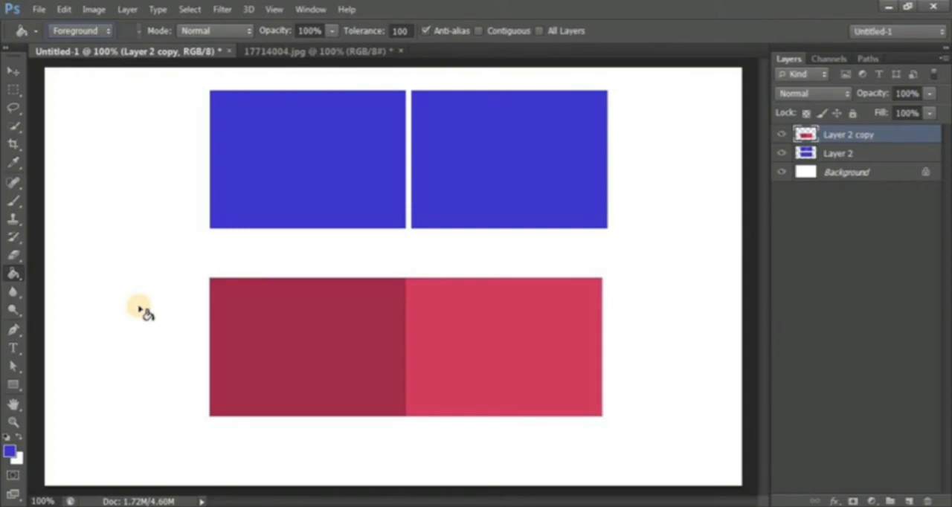
- Switch to the 17714004.jpg document and duplicate its Background layer
{"action": "left_click", "coordinate": [314, 51]}
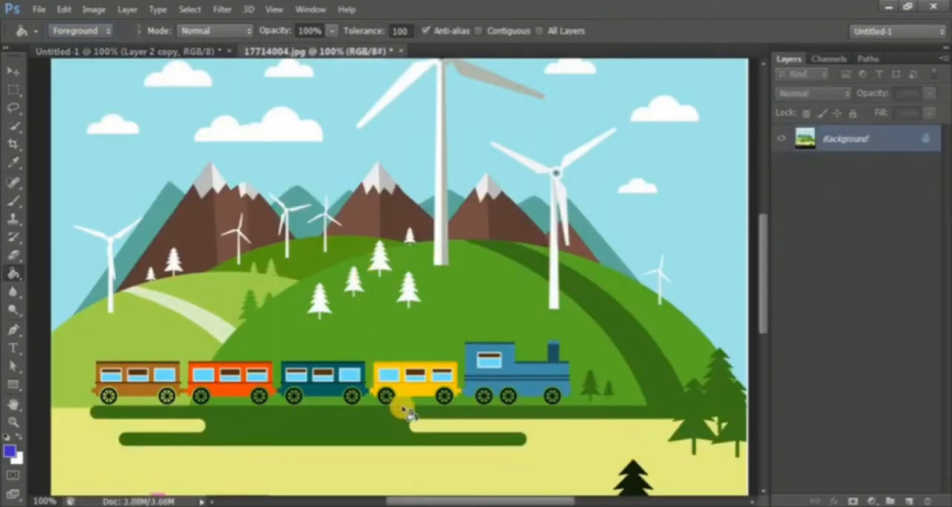
{"action": "scroll", "coordinate": [471, 380], "scroll_direction": "down", "scroll_amount": 3}
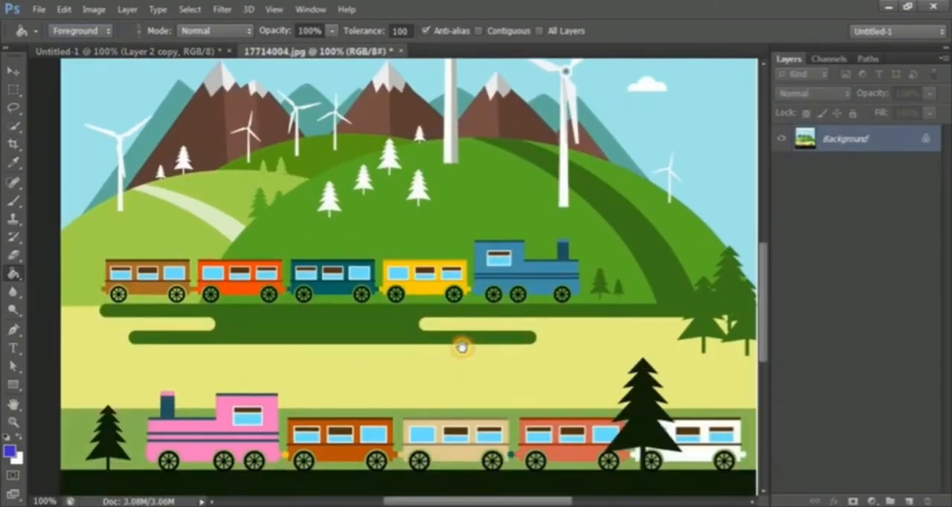
{"action": "scroll", "coordinate": [461, 346], "scroll_direction": "up", "scroll_amount": 1}
{"action": "scroll", "coordinate": [462, 325], "scroll_direction": "down", "scroll_amount": 3}
{"action": "scroll", "coordinate": [462, 302], "scroll_direction": "down", "scroll_amount": 2}
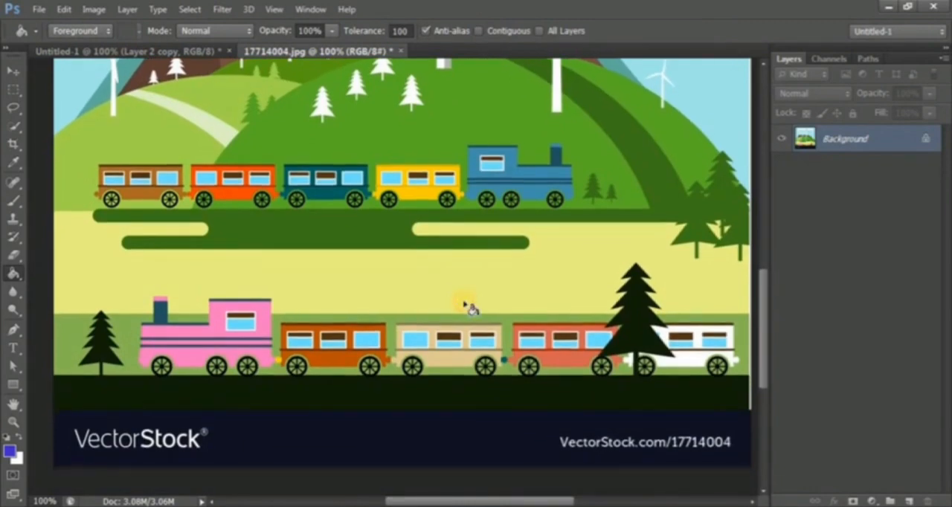
{"action": "scroll", "coordinate": [461, 327], "scroll_direction": "up", "scroll_amount": 2}
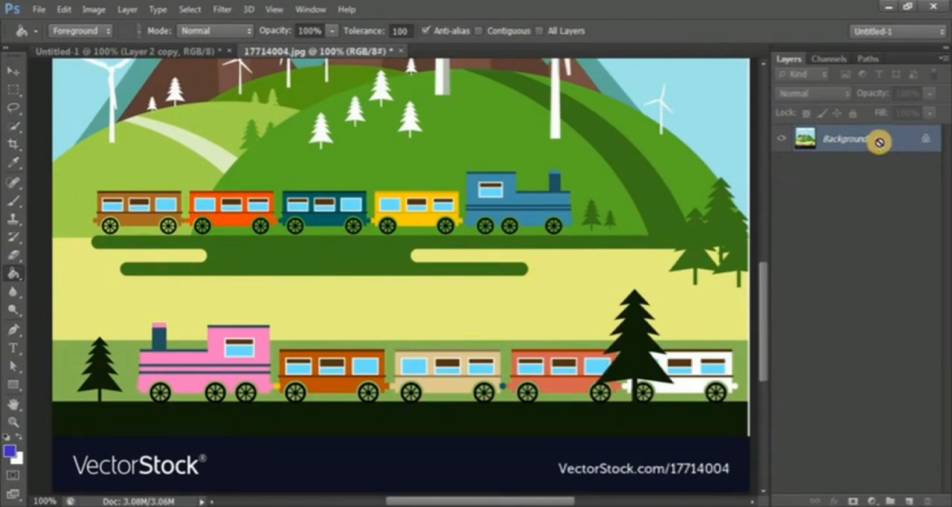
{"action": "key", "text": "ctrl+j"}
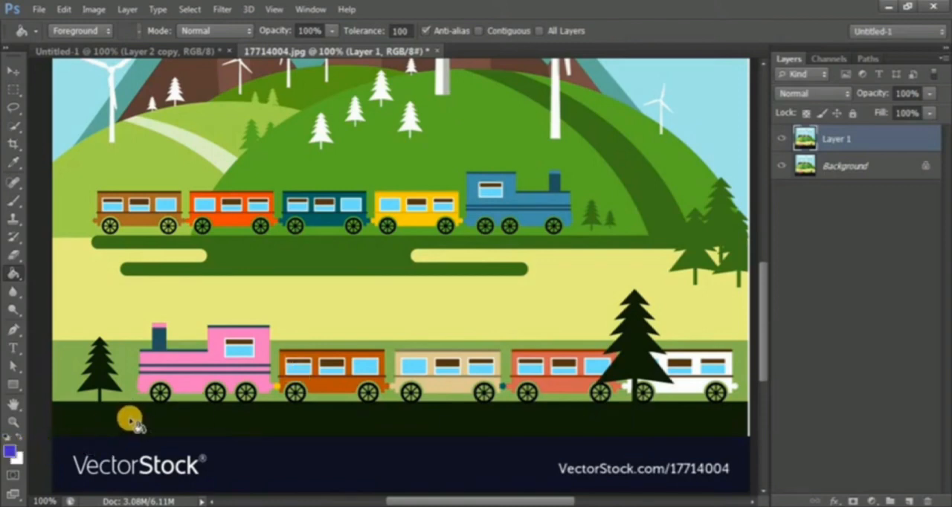
- Change the foreground color to a saturated red and return to the Paint Bucket tool
{"action": "left_click", "coordinate": [9, 451]}
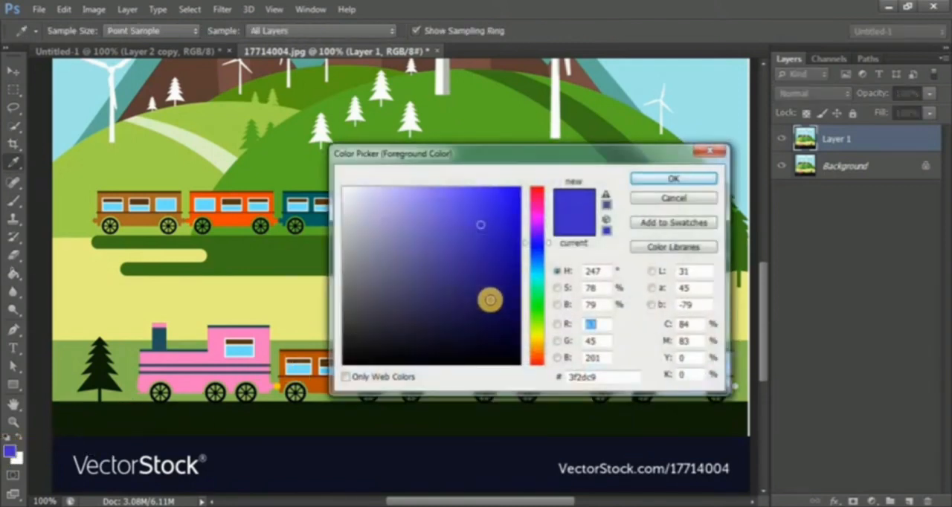
{"action": "left_click", "coordinate": [537, 193]}
{"action": "left_click_drag", "start_coordinate": [502, 230], "coordinate": [528, 233]}
{"action": "key", "text": "Return"}
{"action": "key", "text": "g"}
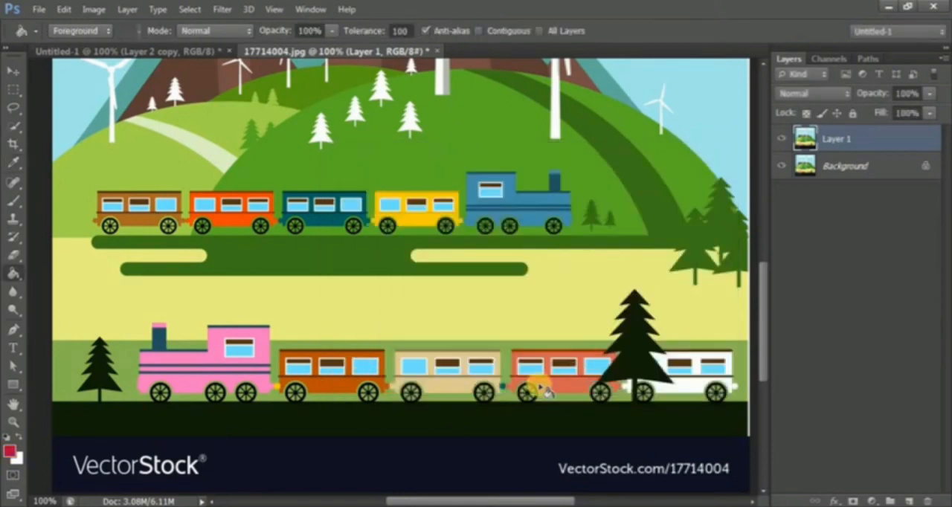
- Try a red fill on the black ground strip at tolerance 100, undo it, and set the tolerance to 5
{"action": "left_click", "coordinate": [318, 420]}
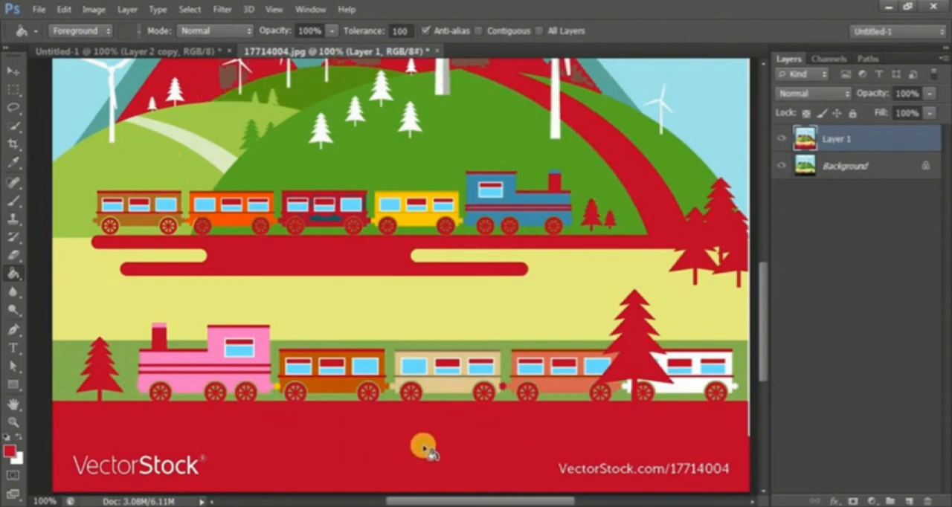
{"action": "key", "text": "ctrl+z"}
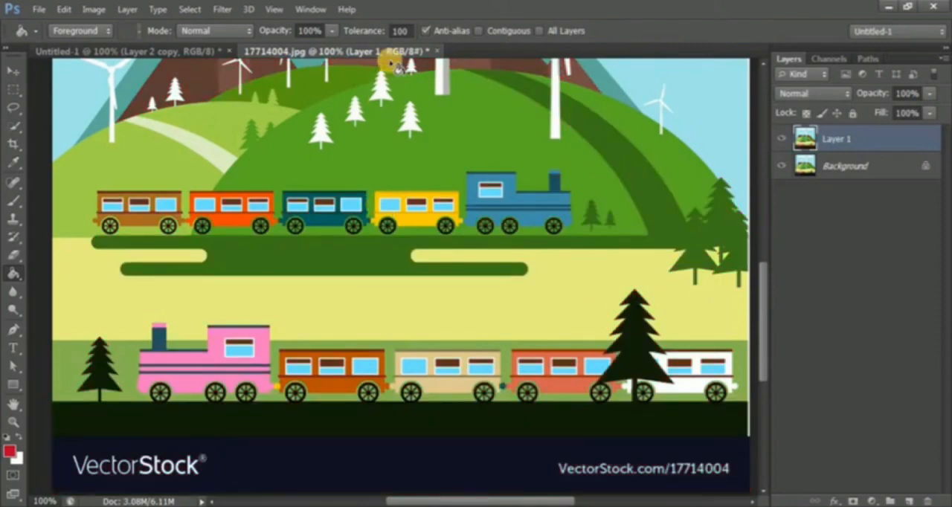
{"action": "left_click", "coordinate": [394, 30]}
{"action": "type", "text": "5"}
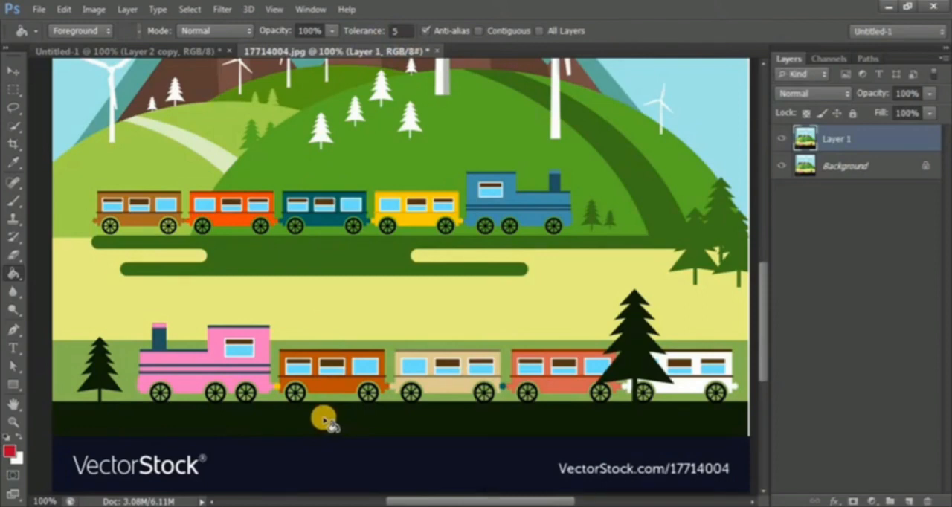
- Fill the black ground strip and matching trees with red at tolerance 5, and set the foreground color to purple a200ff
{"action": "left_click", "coordinate": [325, 422]}
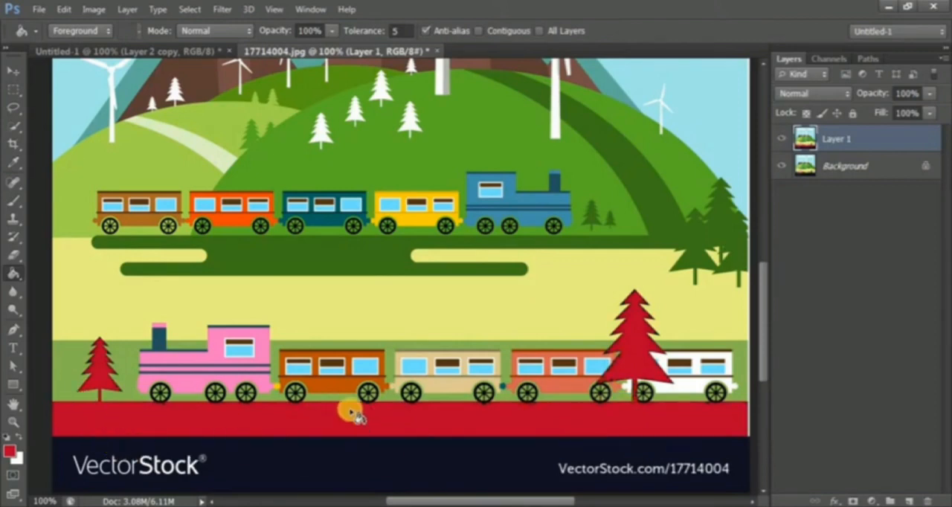
{"action": "left_click", "coordinate": [10, 450]}
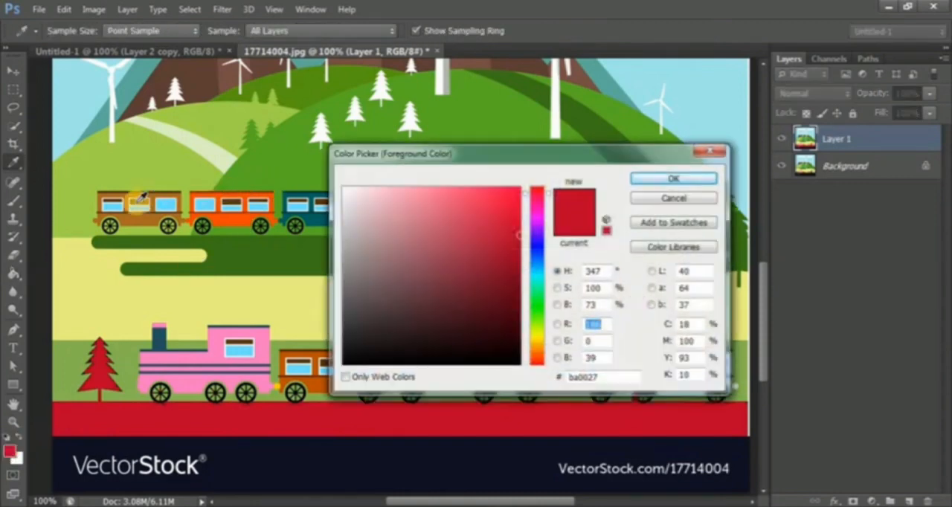
{"action": "left_click_drag", "start_coordinate": [536, 167], "coordinate": [624, 168]}
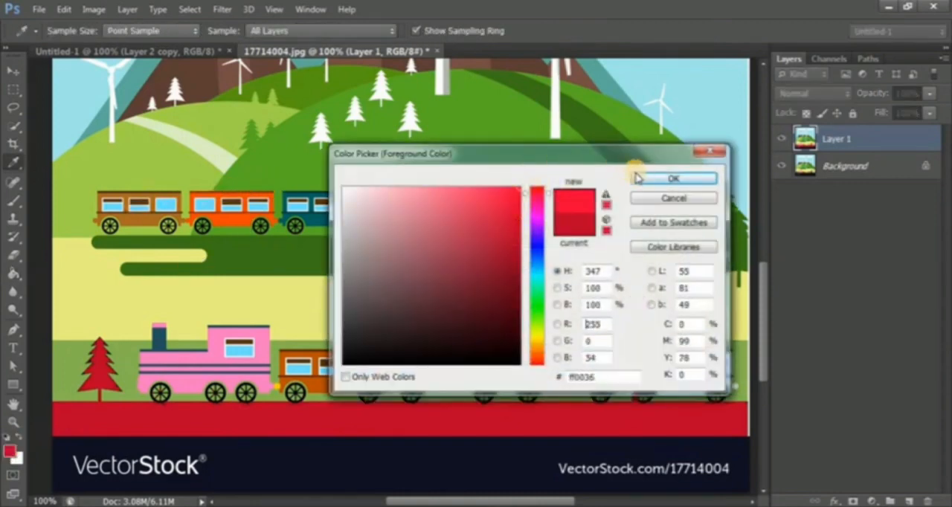
{"action": "left_click", "coordinate": [537, 230]}
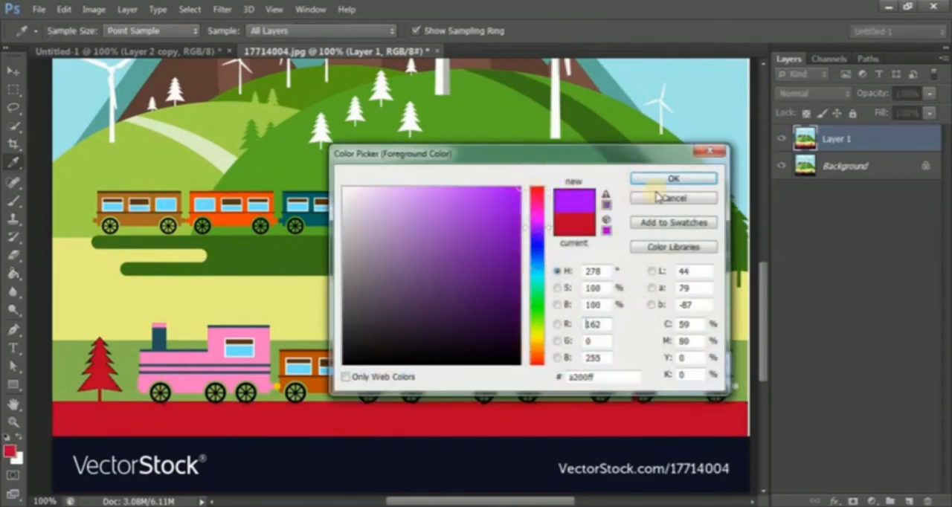
{"action": "left_click", "coordinate": [673, 178]}
{"action": "key", "text": "g"}
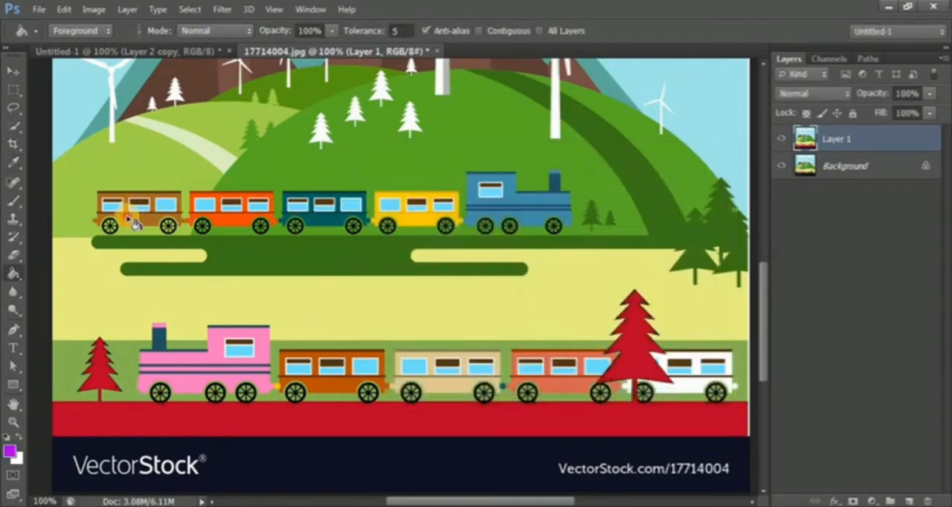
- Fill the upper train's brown carriage with purple, raise the tolerance to 10, and fill its leftover brown patches
{"action": "left_click", "coordinate": [133, 219]}
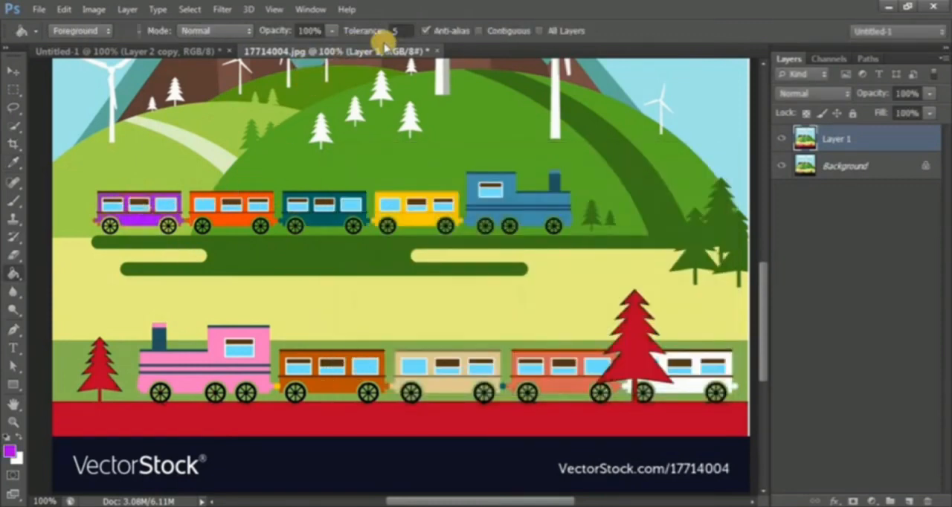
{"action": "left_click", "coordinate": [396, 31]}
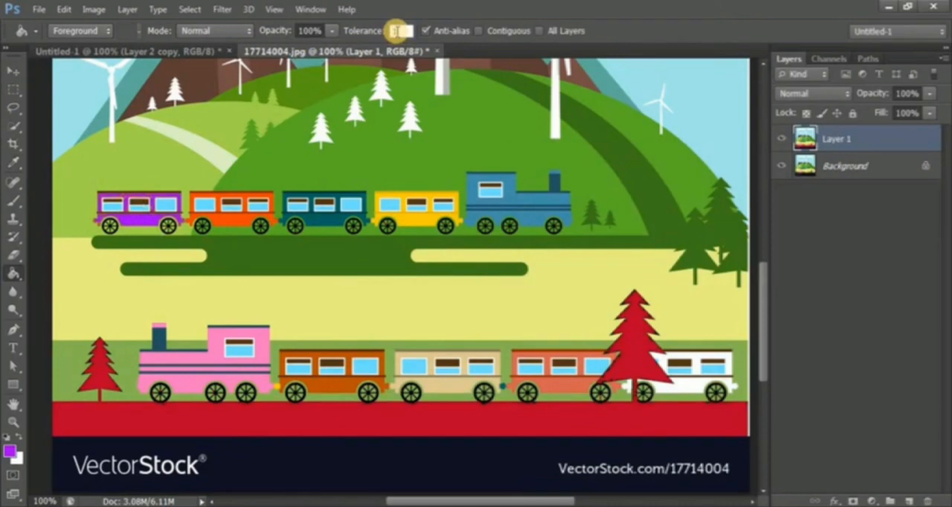
{"action": "type", "text": "10"}
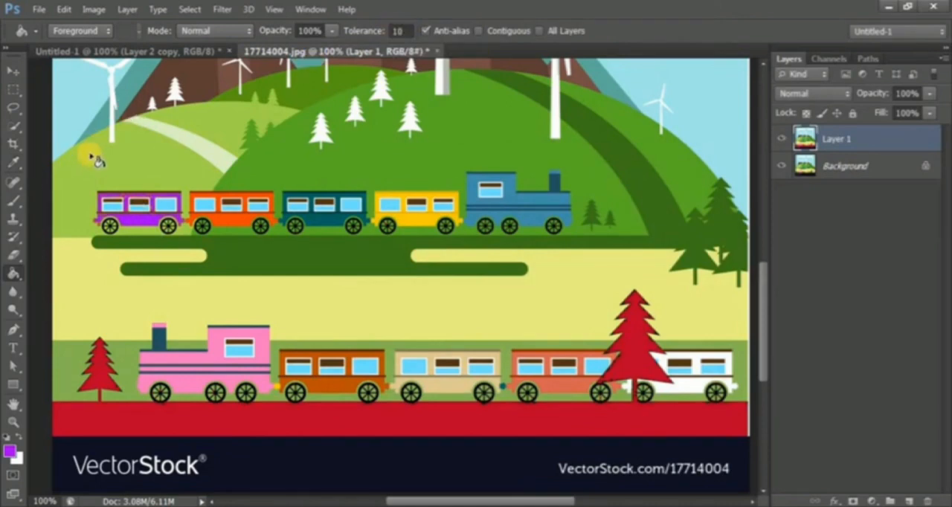
{"action": "scroll", "coordinate": [91, 153], "scroll_direction": "up", "scroll_amount": 3}
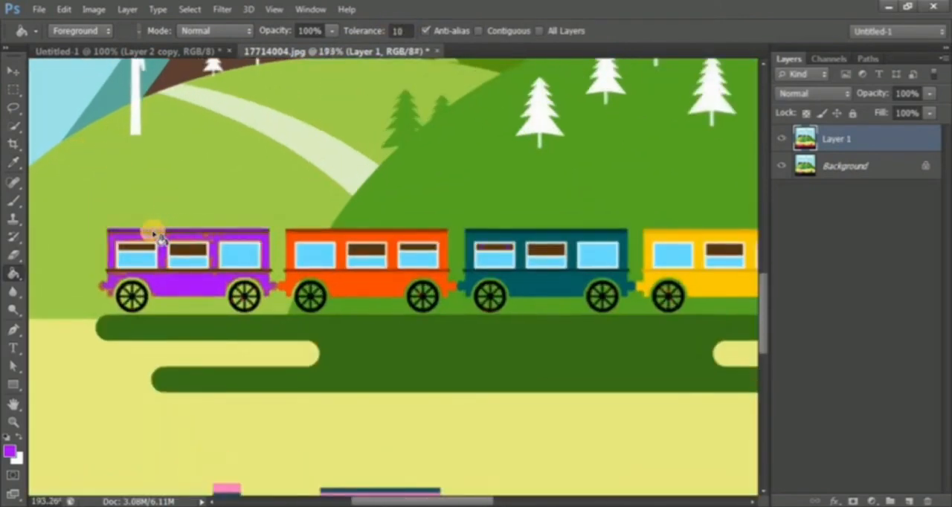
{"action": "left_click", "coordinate": [157, 234]}
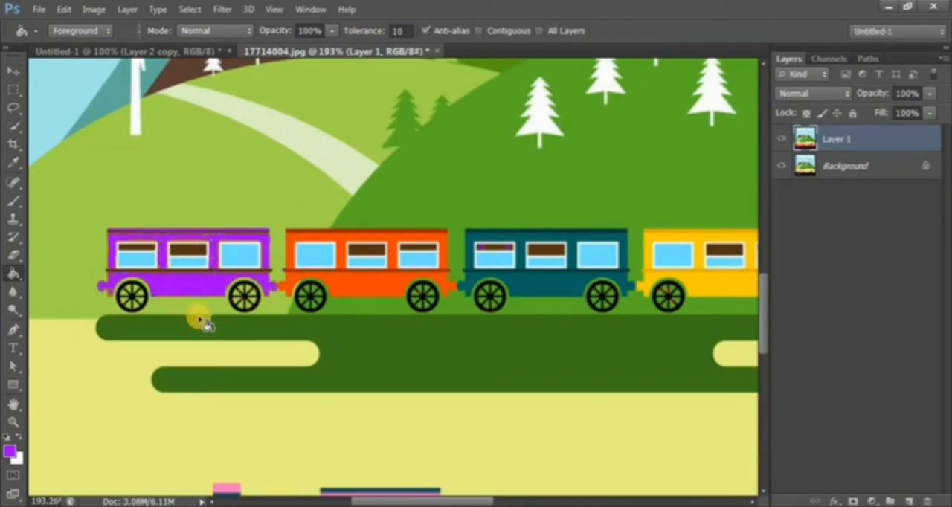
- Fill the upper train's teal carriage, yellow carriage and blue locomotive with purple, including the leftover patches
{"action": "left_click", "coordinate": [540, 288]}
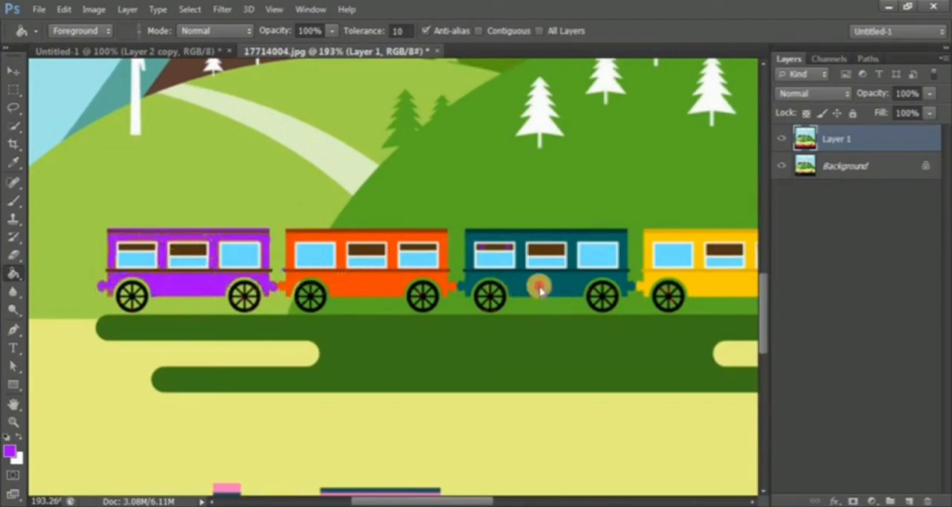
{"action": "left_click", "coordinate": [701, 242]}
{"action": "scroll", "coordinate": [382, 314], "scroll_direction": "right", "scroll_amount": 5}
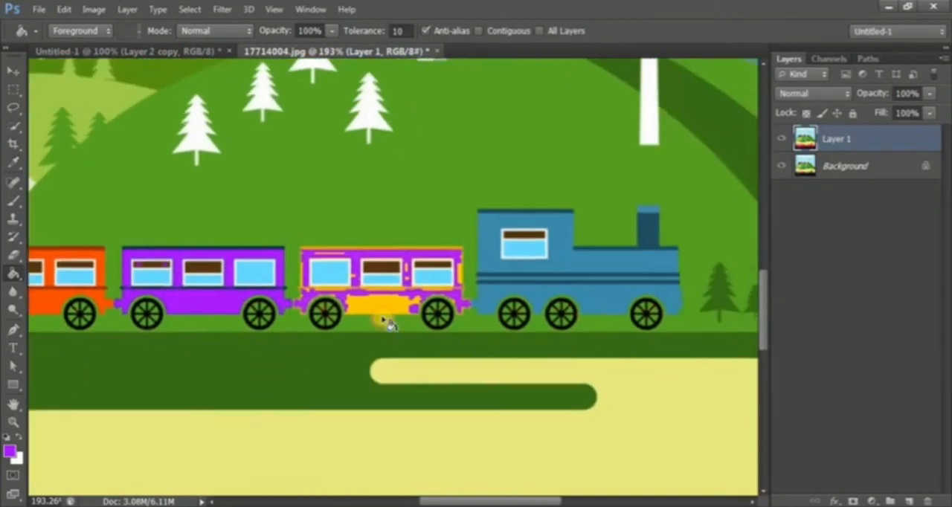
{"action": "left_click", "coordinate": [357, 311]}
{"action": "left_click", "coordinate": [418, 266]}
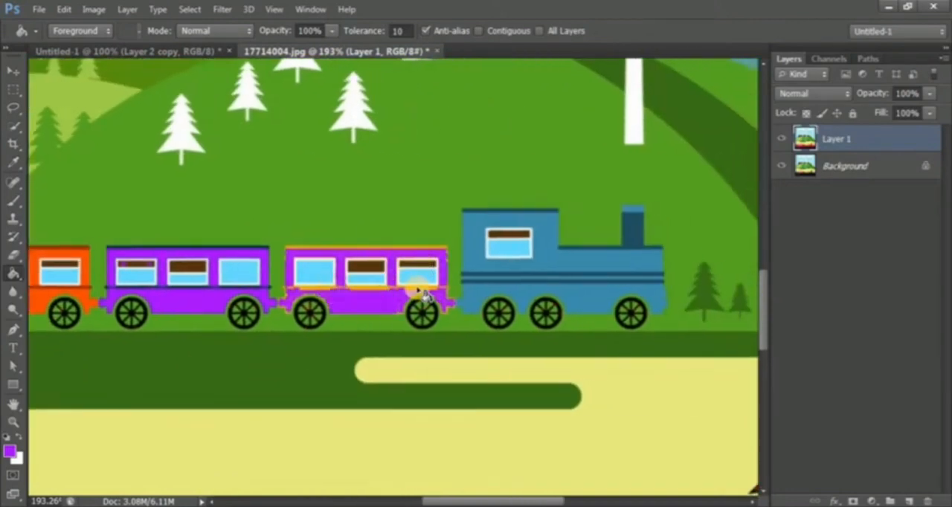
{"action": "left_click", "coordinate": [432, 290]}
{"action": "left_click", "coordinate": [549, 247]}
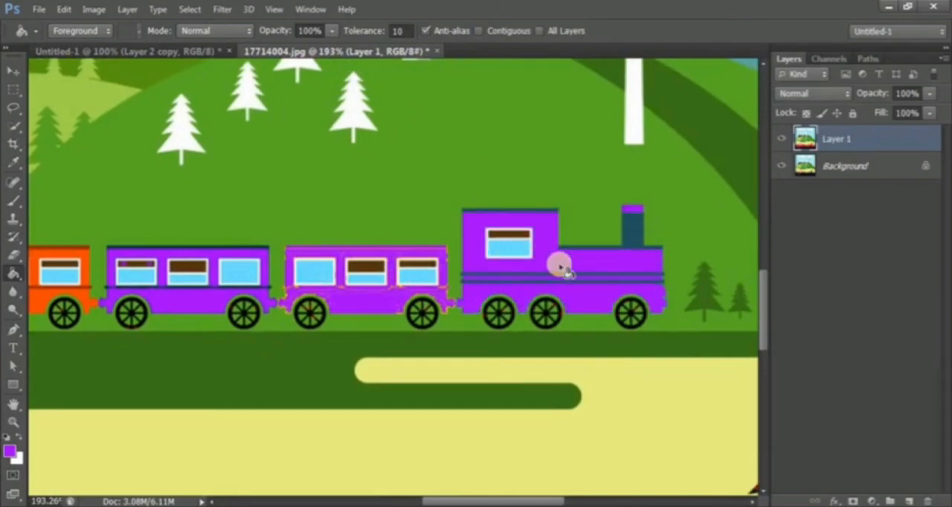
{"action": "left_click", "coordinate": [606, 298]}
- Set the foreground color to burnt orange bb5127
{"action": "scroll", "coordinate": [606, 298], "scroll_direction": "down", "scroll_amount": 5}
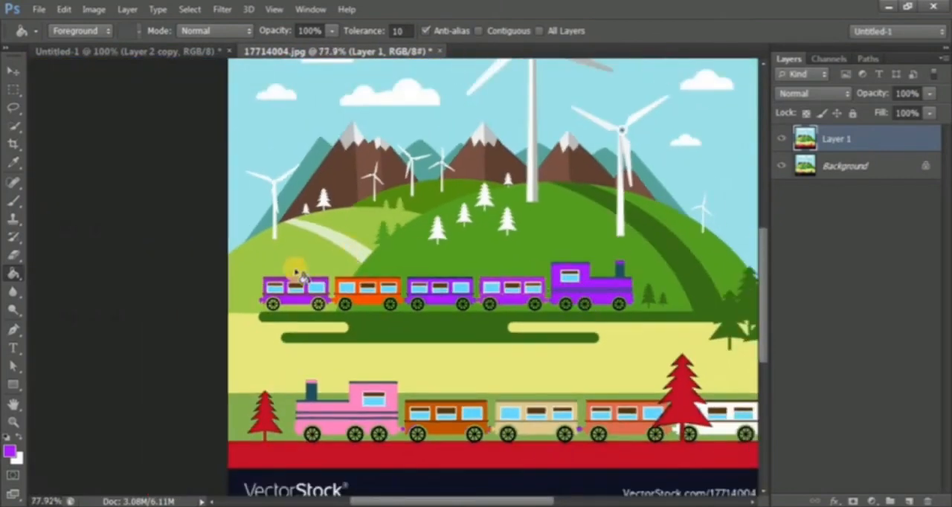
{"action": "mouse_move", "coordinate": [537, 356]}
{"action": "left_mouse_down"}
{"action": "mouse_move", "coordinate": [426, 372]}
{"action": "mouse_move", "coordinate": [437, 370]}
{"action": "left_mouse_up"}
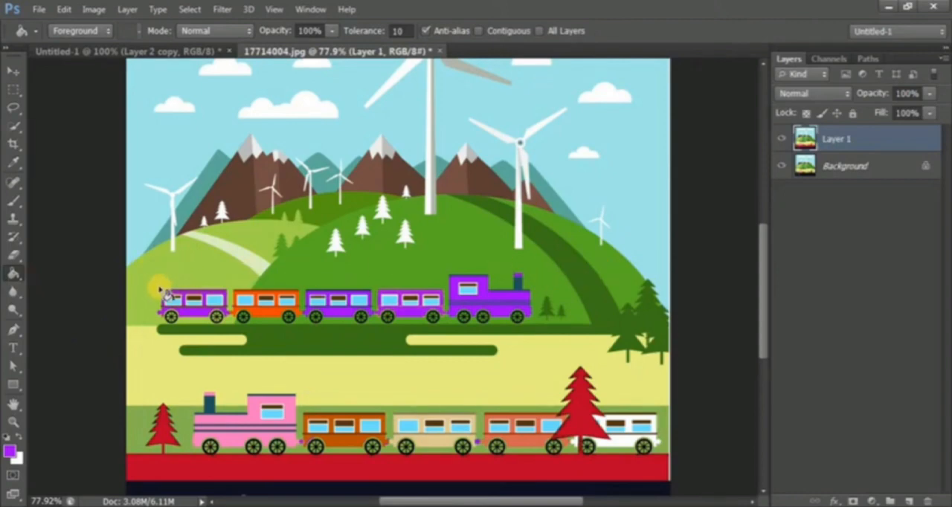
{"action": "key", "text": "i"}
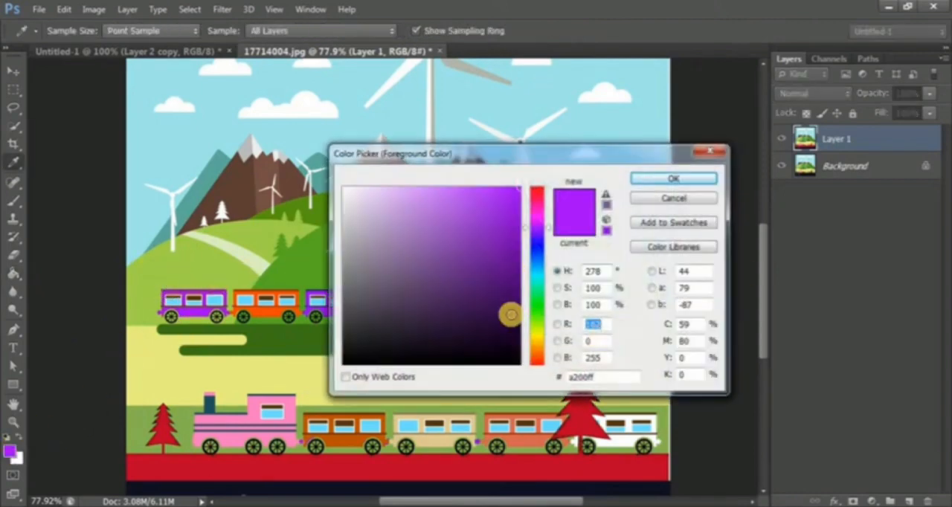
{"action": "left_click", "coordinate": [538, 357]}
{"action": "mouse_move", "coordinate": [508, 213]}
{"action": "left_mouse_down"}
{"action": "mouse_move", "coordinate": [491, 241]}
{"action": "mouse_move", "coordinate": [483, 235]}
{"action": "left_mouse_up"}
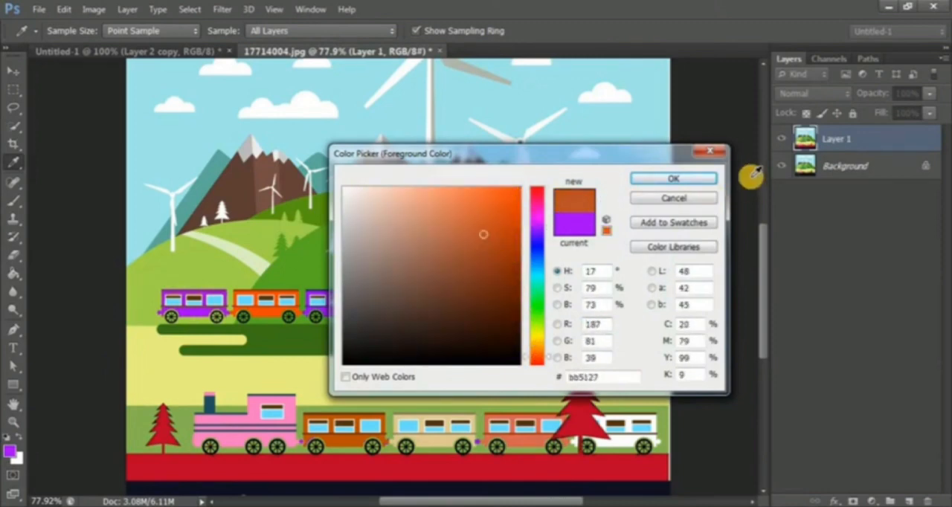
{"action": "left_click", "coordinate": [672, 180]}
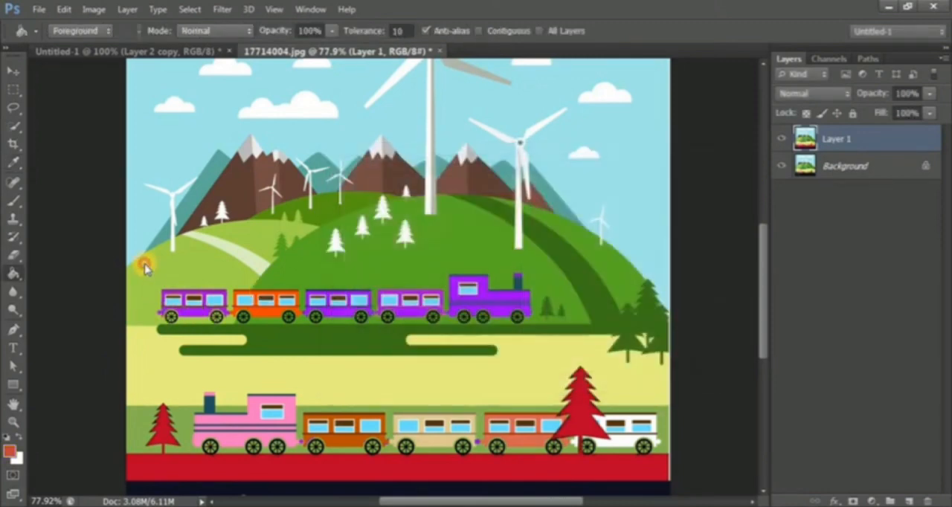
- Fill the green hills behind the upper train with the burnt orange, leaving the dark green band
{"action": "left_click", "coordinate": [147, 270]}
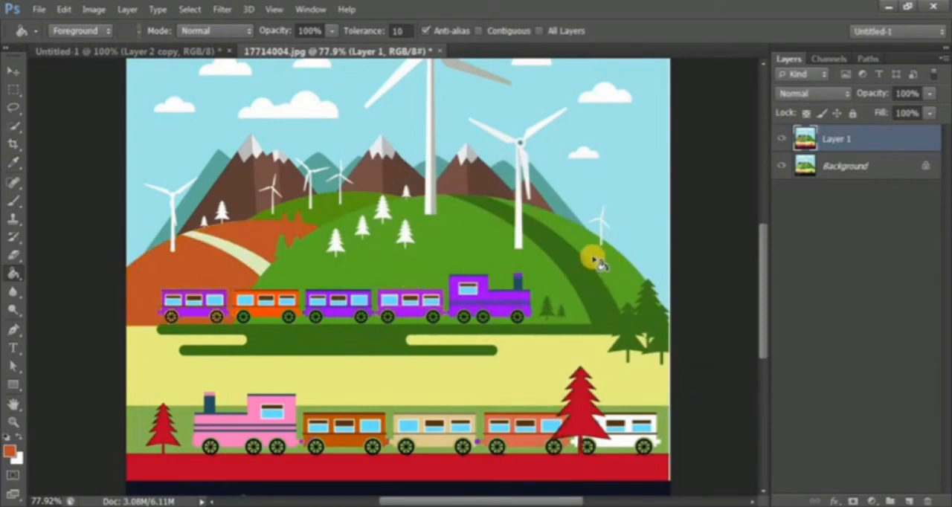
{"action": "left_click", "coordinate": [607, 290]}
{"action": "left_click", "coordinate": [360, 210]}
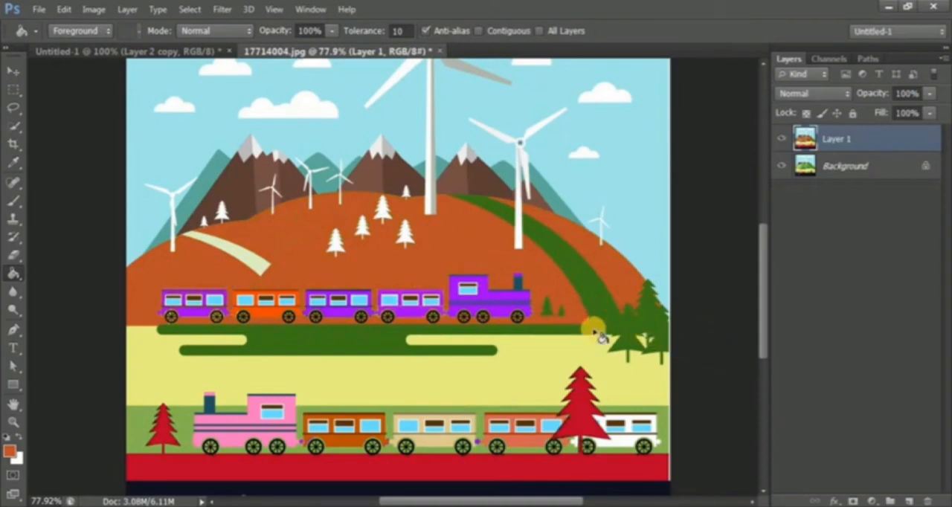
- Set the foreground color to red cb0a17 and fill the dark green band, trees and track base with it
{"action": "left_click", "coordinate": [9, 449]}
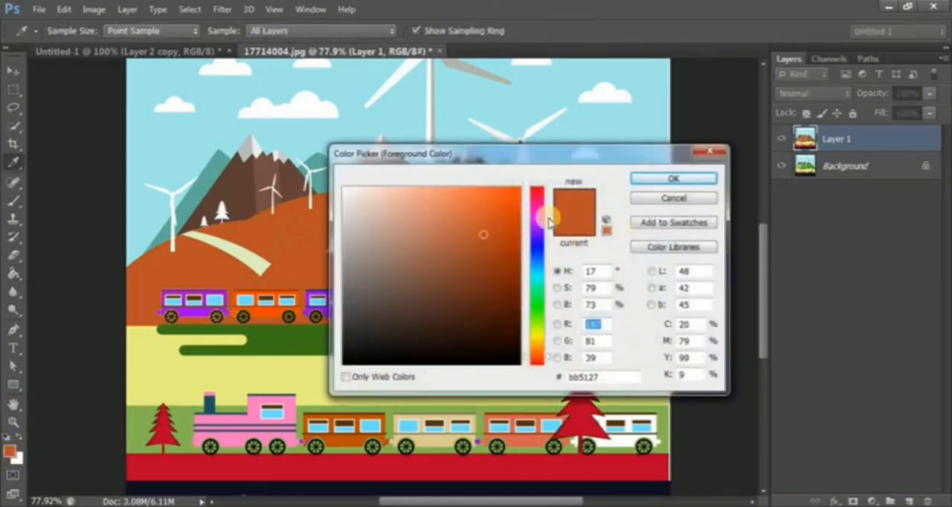
{"action": "left_click_drag", "start_coordinate": [538, 195], "coordinate": [537, 188]}
{"action": "left_click", "coordinate": [512, 220]}
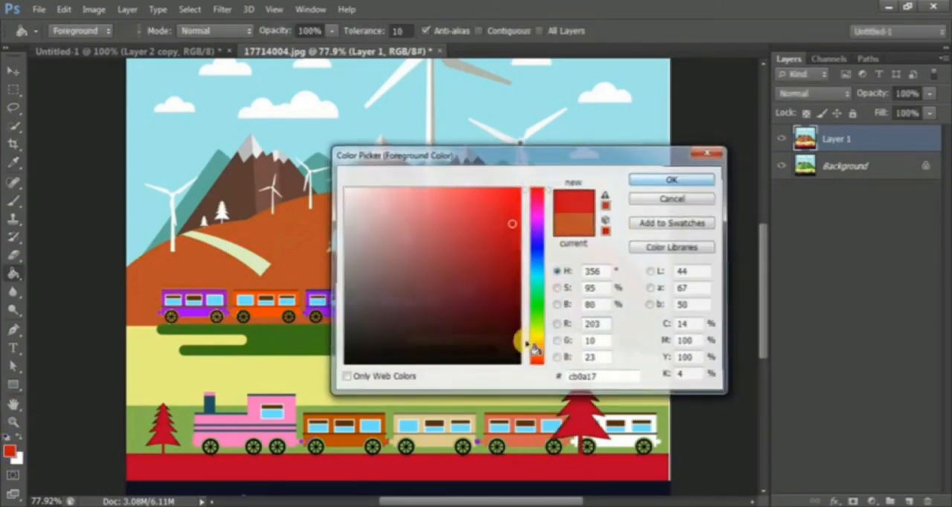
{"action": "key", "text": "Return"}
{"action": "left_click", "coordinate": [598, 288]}
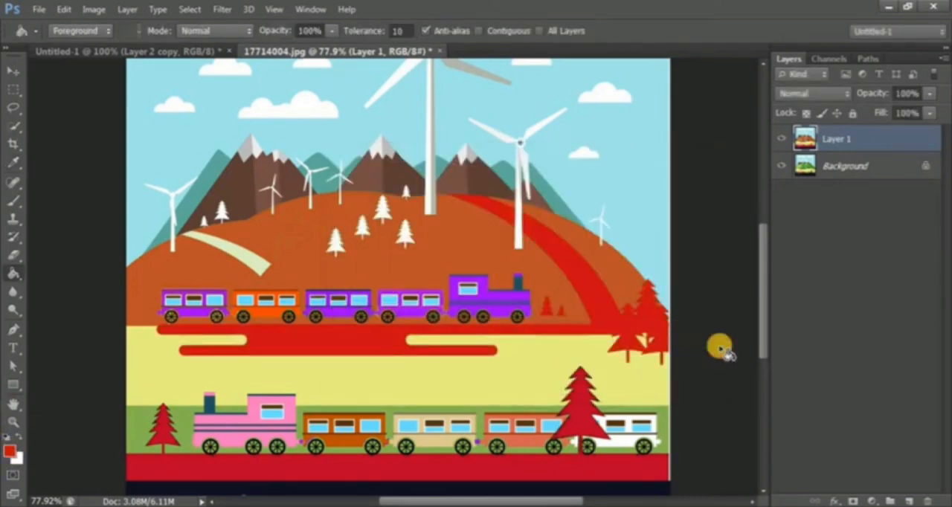